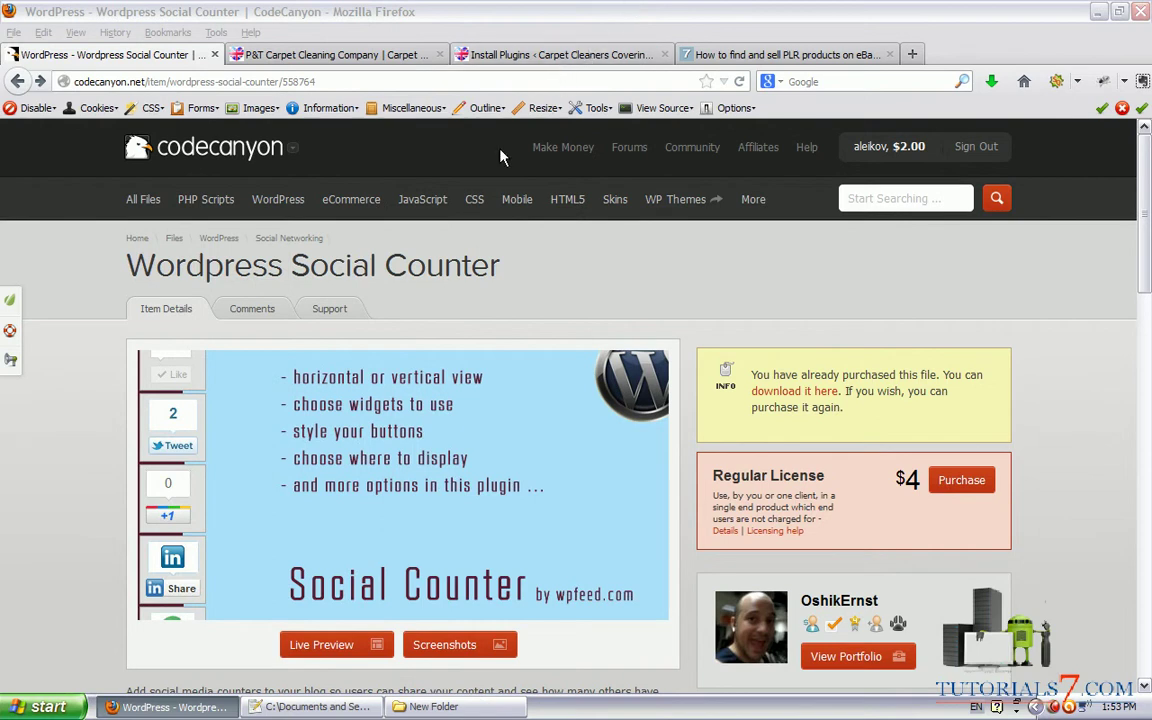
{"action": "mouse_move", "coordinate": [506, 241]}
{"action": "left_mouse_down"}
{"action": "mouse_move", "coordinate": [265, 248]}
{"action": "mouse_move", "coordinate": [315, 295]}
{"action": "mouse_move", "coordinate": [520, 296]}
{"action": "mouse_move", "coordinate": [512, 248]}
{"action": "left_mouse_up"}
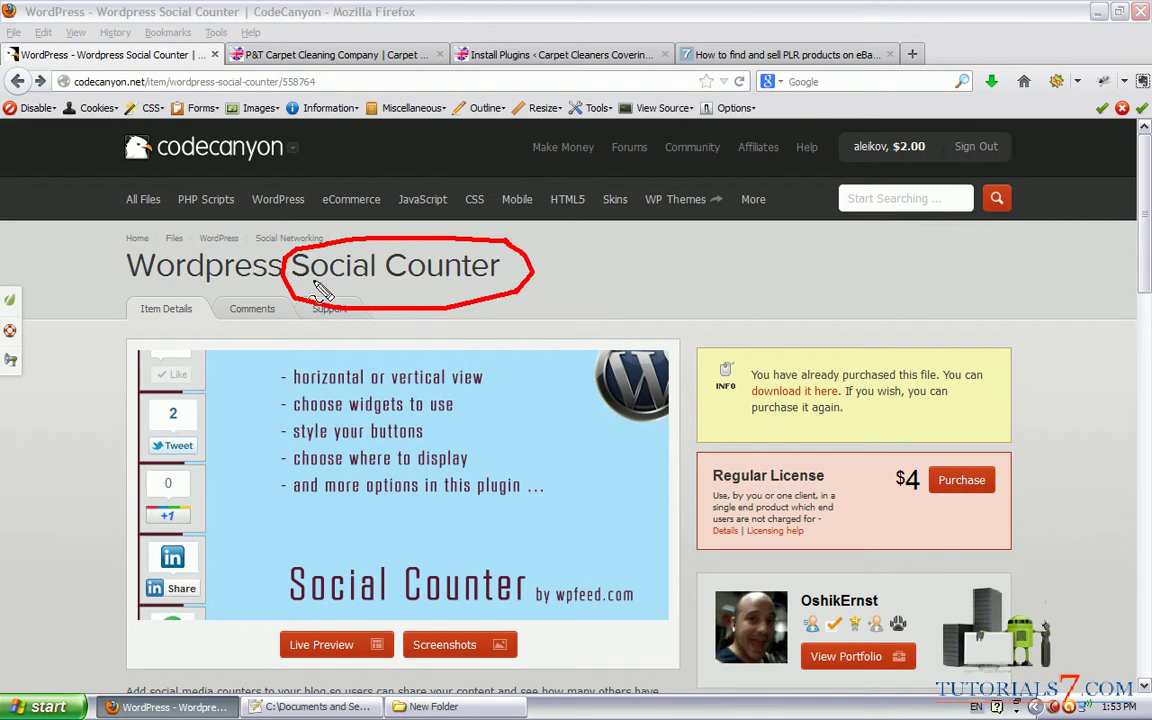
{"action": "left_click_drag", "start_coordinate": [406, 588], "coordinate": [438, 318]}
{"action": "mouse_move", "coordinate": [147, 327]}
{"action": "left_mouse_down"}
{"action": "mouse_move", "coordinate": [103, 468]}
{"action": "mouse_move", "coordinate": [250, 318]}
{"action": "mouse_move", "coordinate": [148, 326]}
{"action": "left_mouse_up"}
{"action": "mouse_move", "coordinate": [62, 100]}
{"action": "left_mouse_down"}
{"action": "mouse_move", "coordinate": [152, 98]}
{"action": "mouse_move", "coordinate": [45, 65]}
{"action": "mouse_move", "coordinate": [42, 85]}
{"action": "left_mouse_up"}
{"action": "mouse_move", "coordinate": [907, 446]}
{"action": "left_mouse_down"}
{"action": "mouse_move", "coordinate": [880, 492]}
{"action": "mouse_move", "coordinate": [932, 462]}
{"action": "mouse_move", "coordinate": [903, 452]}
{"action": "left_mouse_up"}
{"action": "key", "text": "Escape"}
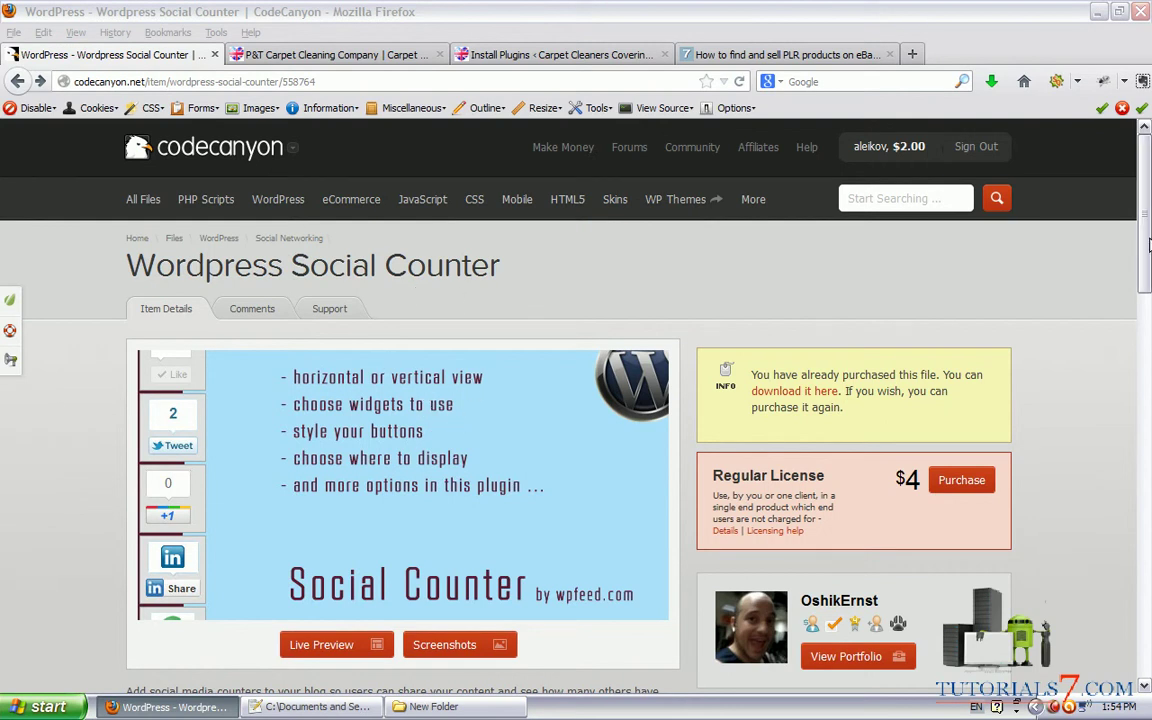
{"action": "left_click_drag", "start_coordinate": [1141, 247], "coordinate": [1147, 182]}
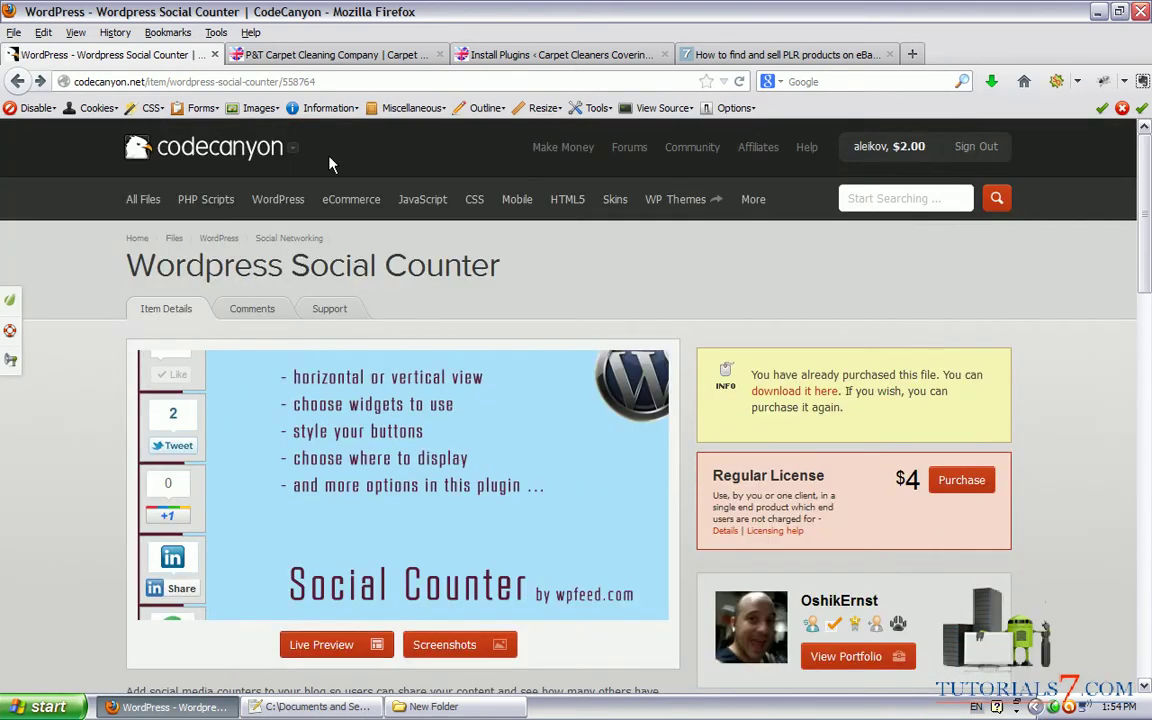
Download codecanyon-558764-wordpress-social-counter.zip from the purchased item page and move it into New Folder on the desktop.
{"action": "left_click", "coordinate": [797, 398]}
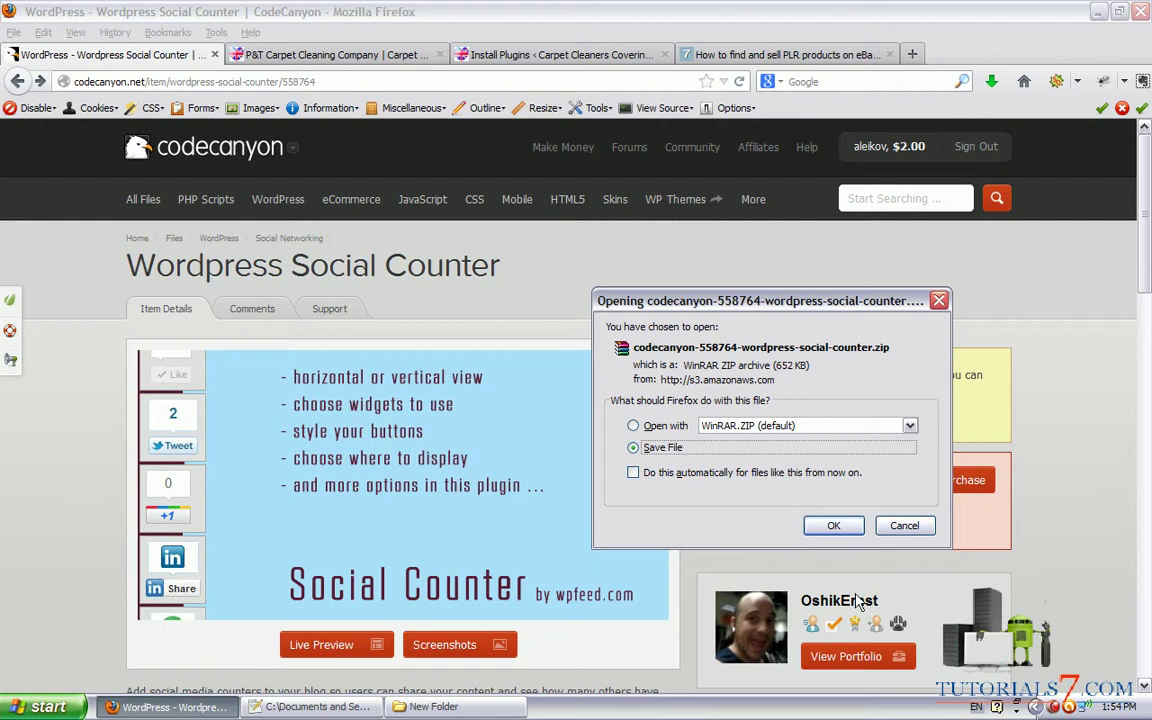
{"action": "left_click", "coordinate": [831, 525]}
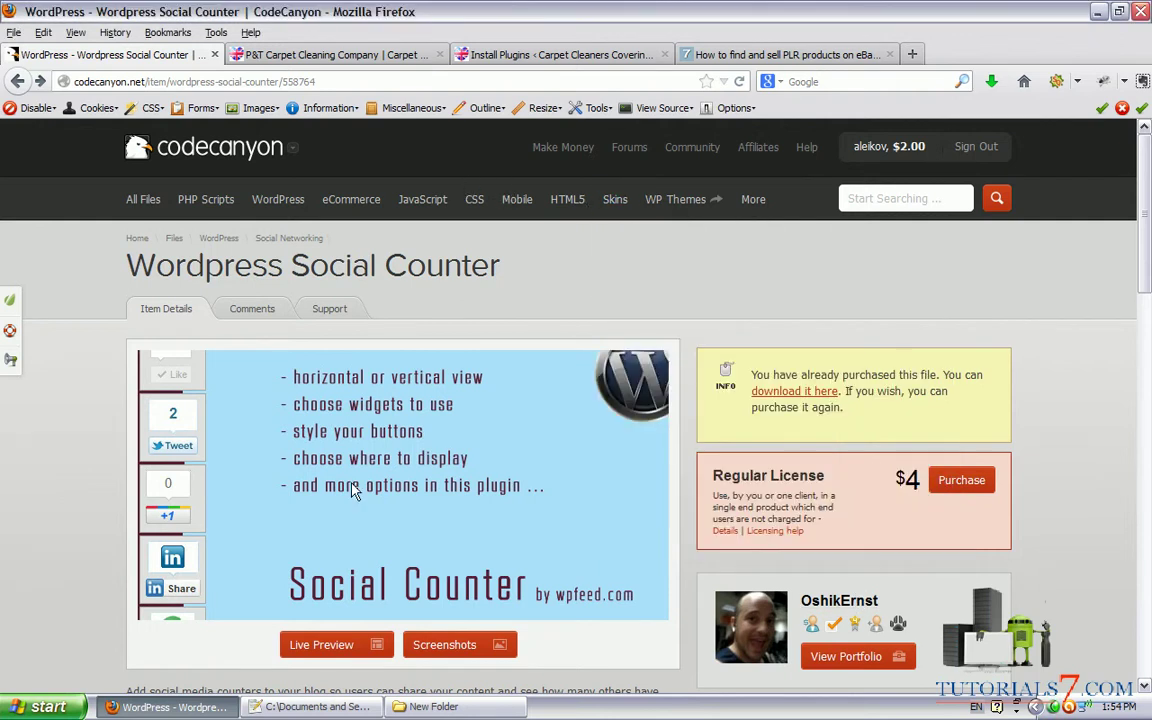
{"action": "key", "text": "super+d"}
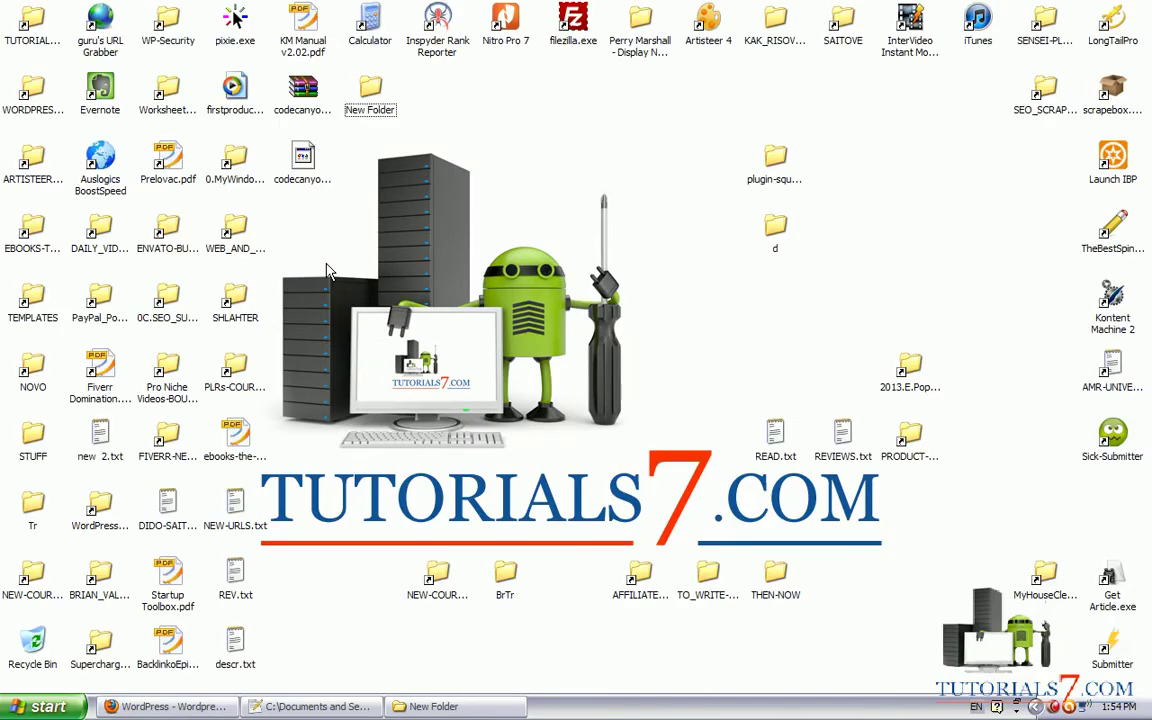
{"action": "left_click", "coordinate": [302, 98]}
{"action": "left_click_drag", "start_coordinate": [302, 90], "coordinate": [368, 92]}
Open New Folder and extract codecanyon-558764-wordpress-social-counter.zip directly into it.
{"action": "double_click", "coordinate": [376, 96]}
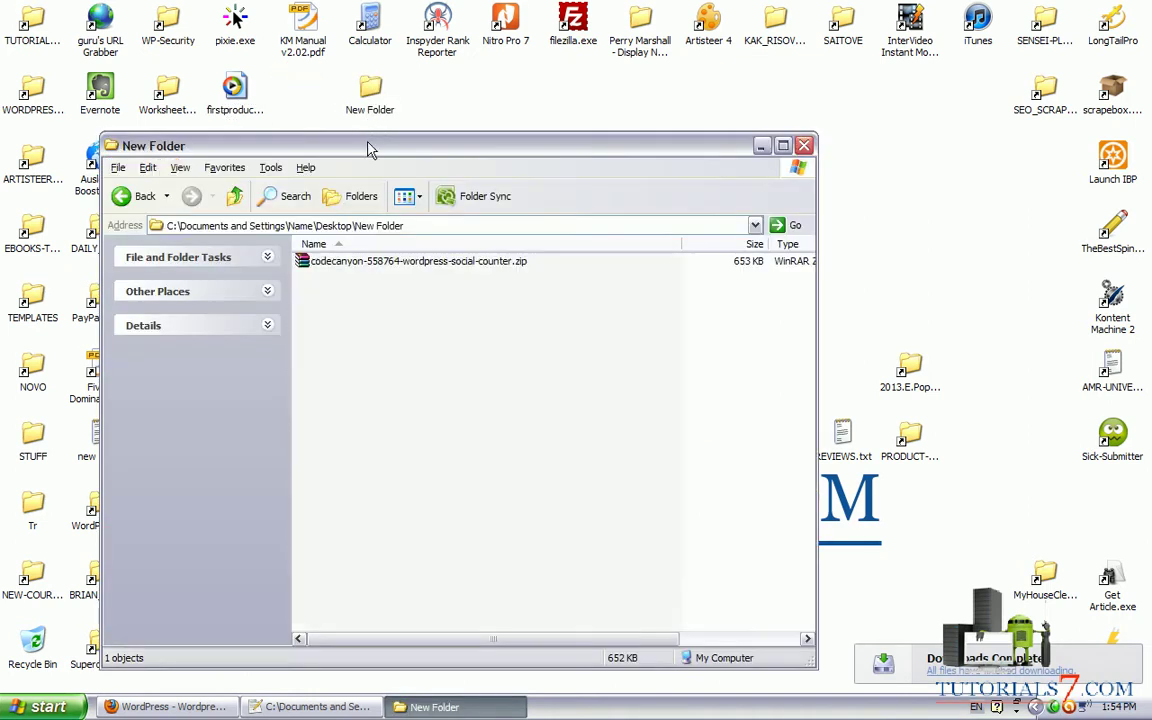
{"action": "right_click", "coordinate": [347, 261]}
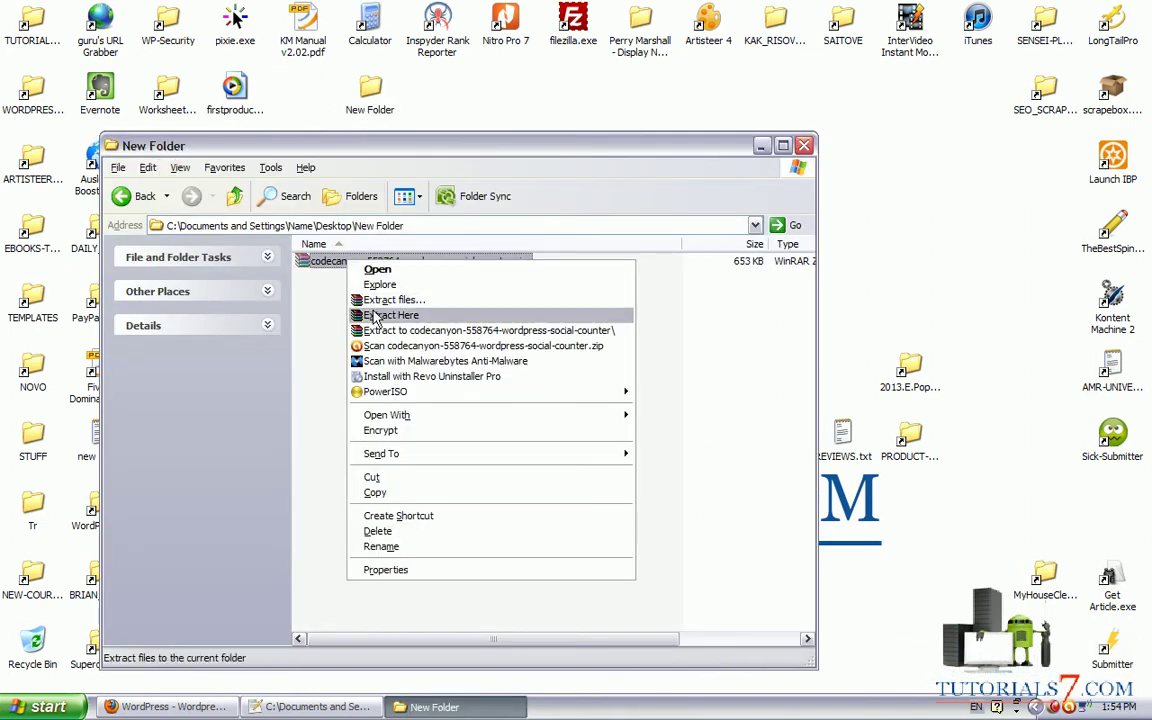
{"action": "left_click", "coordinate": [375, 315]}
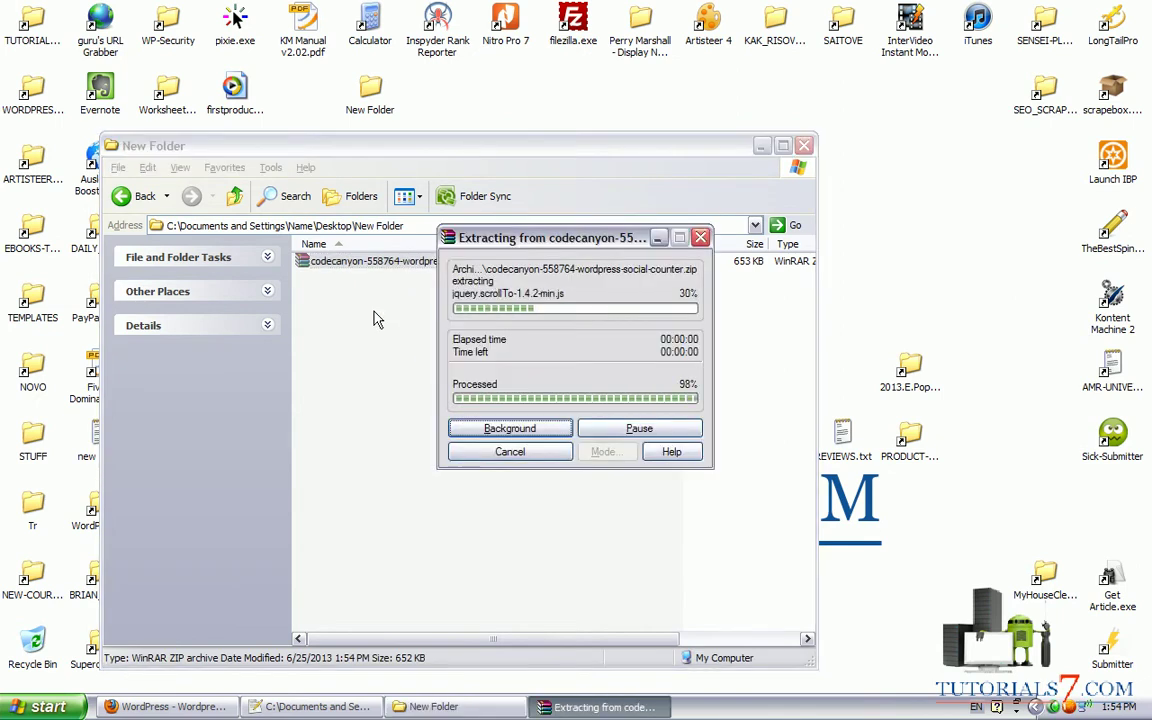
Open the plugin's index.html documentation from the documentation folder inside the extracted socialcounter folder.
{"action": "key", "text": "Down"}
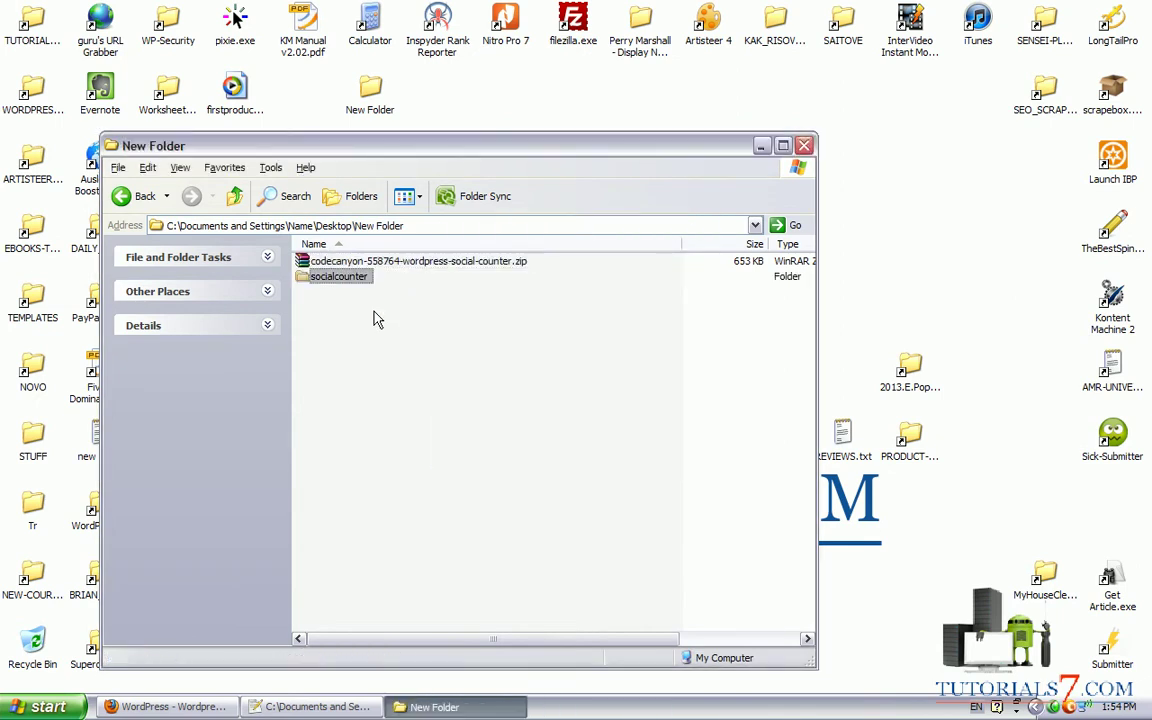
{"action": "key", "text": "Return"}
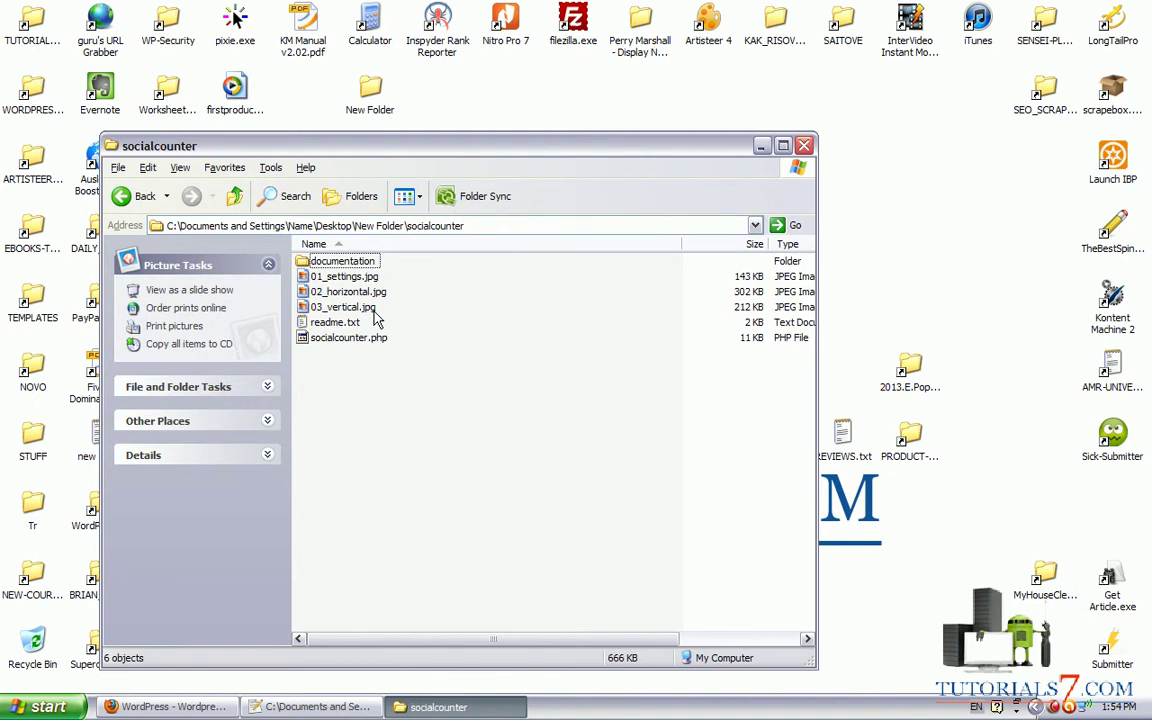
{"action": "key", "text": "Down"}
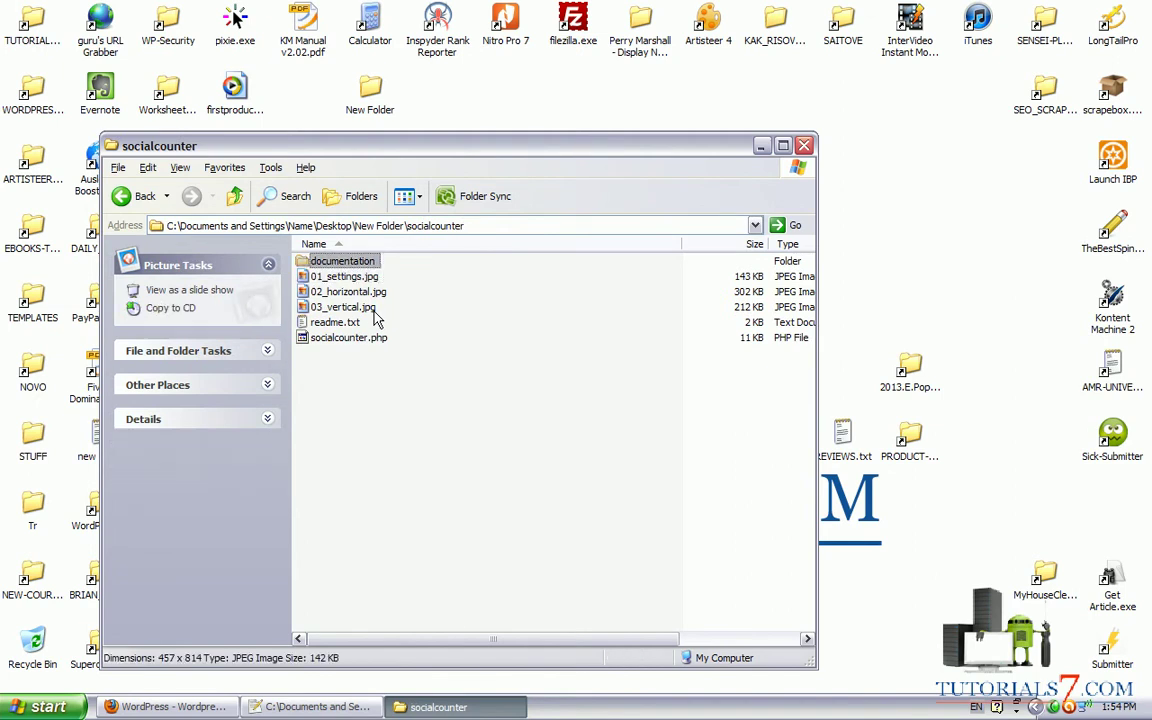
{"action": "key", "text": "Up"}
{"action": "key", "text": "Return"}
{"action": "double_click", "coordinate": [345, 308]}
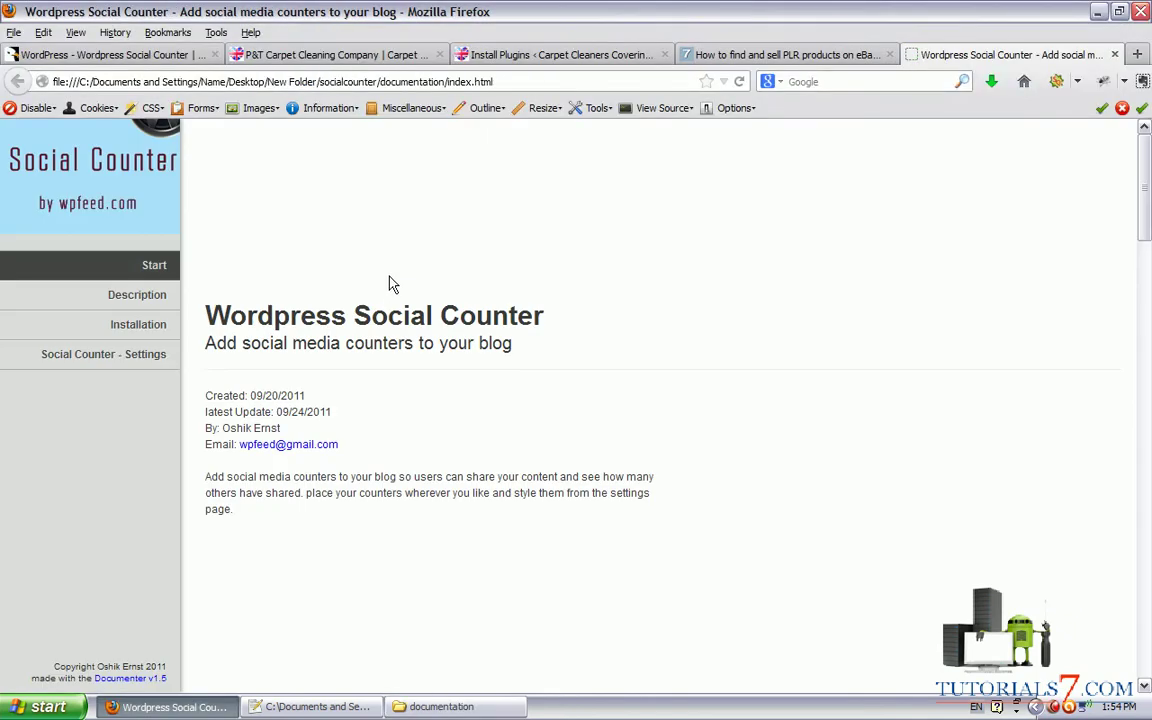
Read the Description and Social Counter - Settings sections of the plugin documentation, and close the documentation page.
{"action": "left_click", "coordinate": [135, 300]}
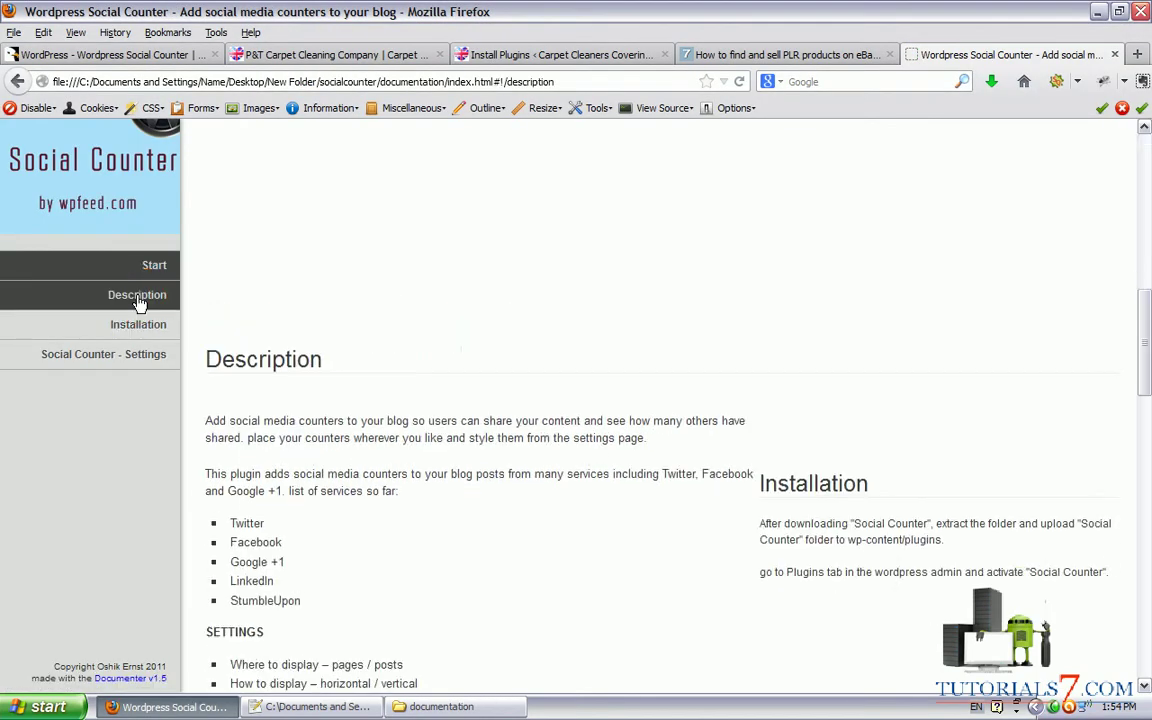
{"action": "scroll", "coordinate": [250, 300], "scroll_direction": "down", "scroll_amount": 2}
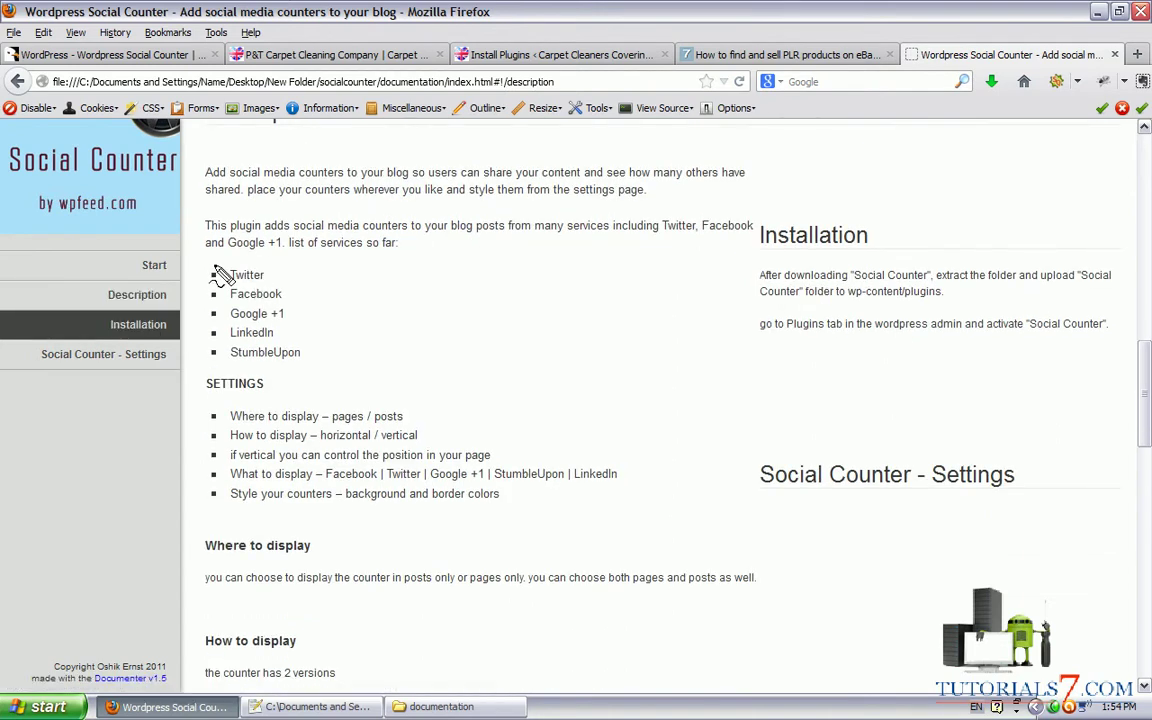
{"action": "mouse_move", "coordinate": [214, 268]}
{"action": "left_mouse_down"}
{"action": "mouse_move", "coordinate": [285, 259]}
{"action": "mouse_move", "coordinate": [315, 335]}
{"action": "mouse_move", "coordinate": [207, 345]}
{"action": "mouse_move", "coordinate": [200, 310]}
{"action": "mouse_move", "coordinate": [218, 262]}
{"action": "mouse_move", "coordinate": [291, 298]}
{"action": "left_mouse_up"}
{"action": "mouse_move", "coordinate": [228, 322]}
{"action": "left_mouse_down"}
{"action": "mouse_move", "coordinate": [283, 322]}
{"action": "mouse_move", "coordinate": [281, 342]}
{"action": "left_mouse_up"}
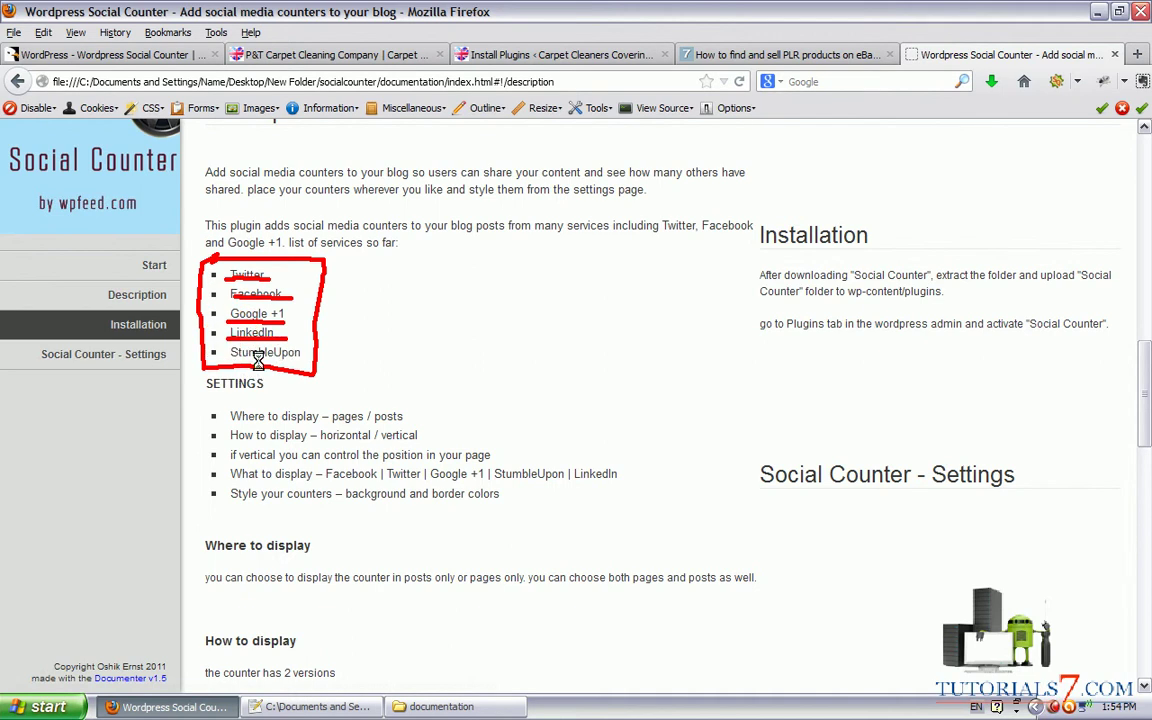
{"action": "key", "text": "Escape"}
{"action": "scroll", "coordinate": [222, 364], "scroll_direction": "down", "scroll_amount": 10}
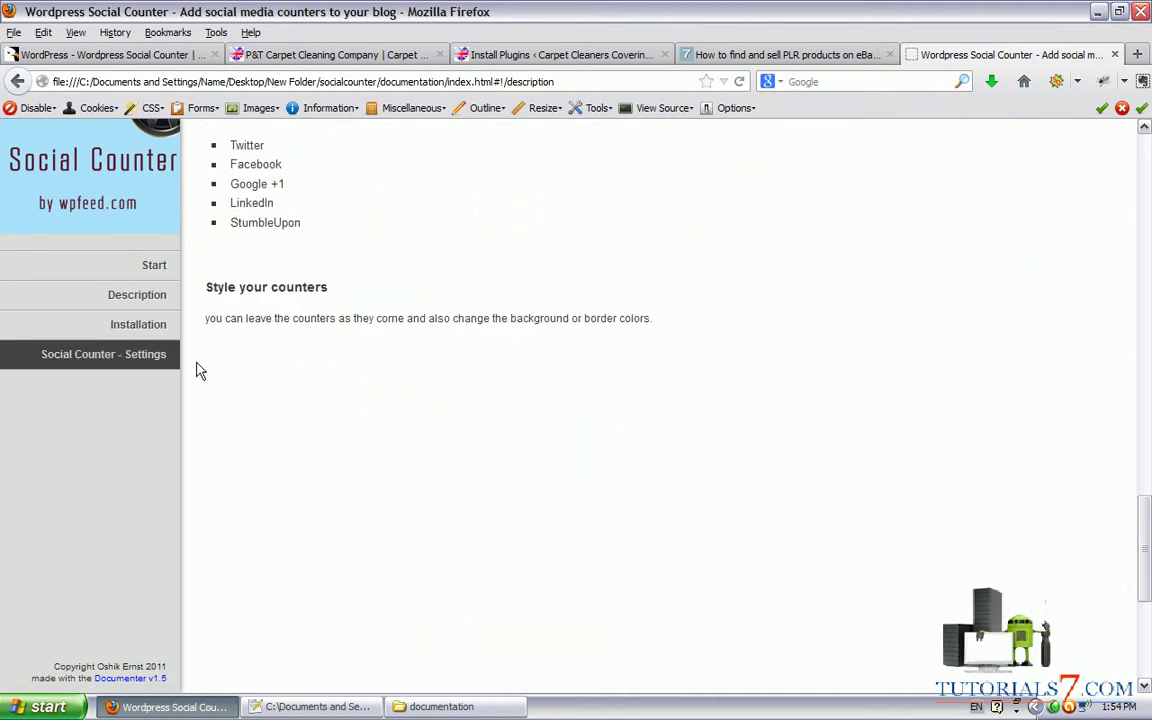
{"action": "left_click", "coordinate": [120, 365]}
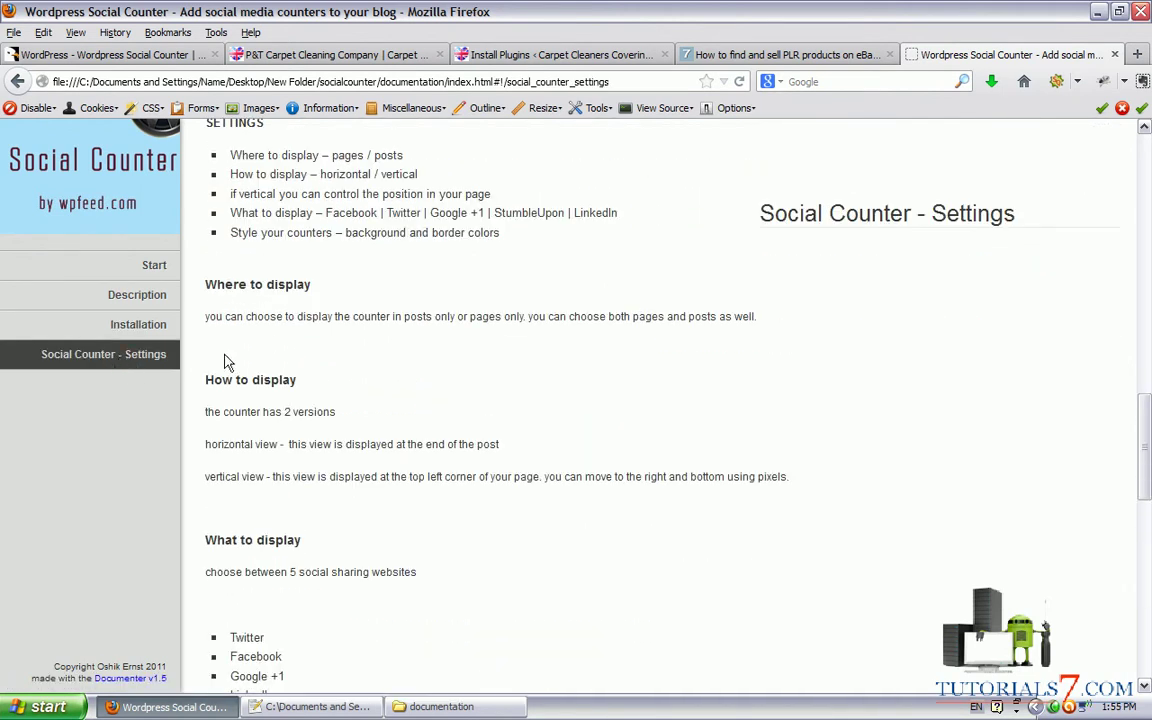
{"action": "scroll", "coordinate": [679, 336], "scroll_direction": "down", "scroll_amount": 10}
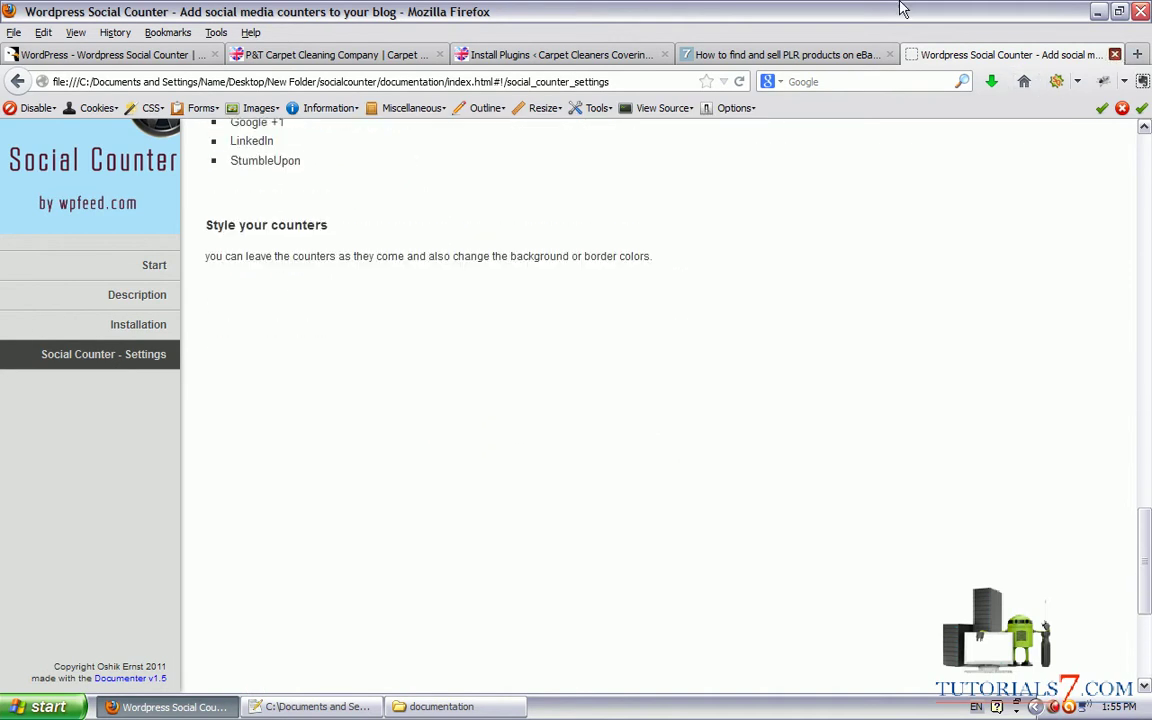
{"action": "key", "text": "ctrl+w"}
Return to the socialcounter folder and compress socialcounter.php into a ZIP archive named socialcounter.zip.
{"action": "left_click", "coordinate": [441, 706]}
{"action": "left_click", "coordinate": [235, 199]}
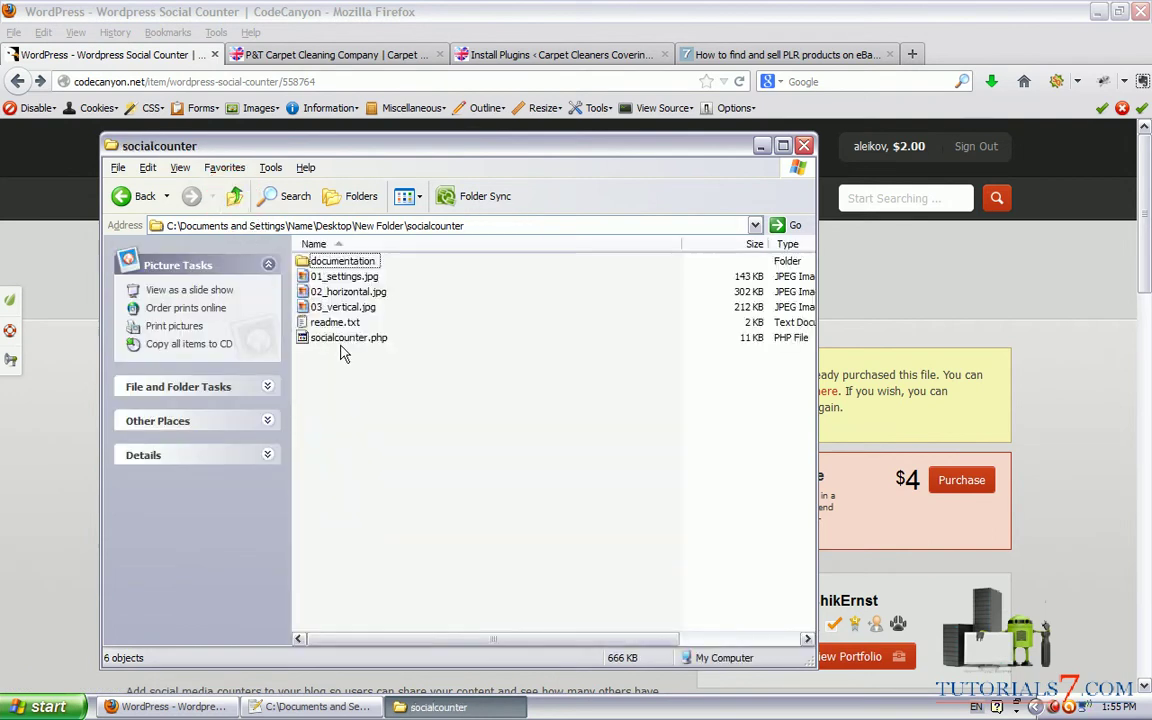
{"action": "mouse_move", "coordinate": [748, 348]}
{"action": "left_mouse_down"}
{"action": "mouse_move", "coordinate": [762, 330]}
{"action": "mouse_move", "coordinate": [730, 336]}
{"action": "left_mouse_up"}
{"action": "key", "text": "Escape"}
{"action": "left_click", "coordinate": [362, 340]}
{"action": "right_click", "coordinate": [362, 340]}
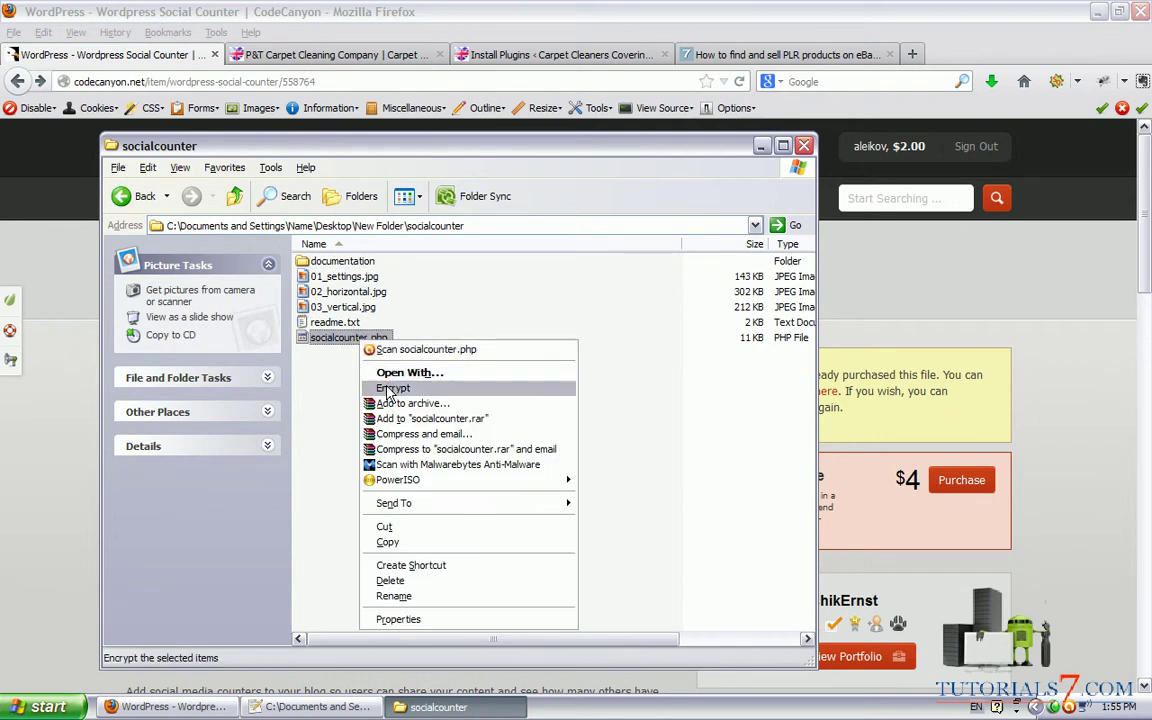
{"action": "left_click", "coordinate": [437, 404]}
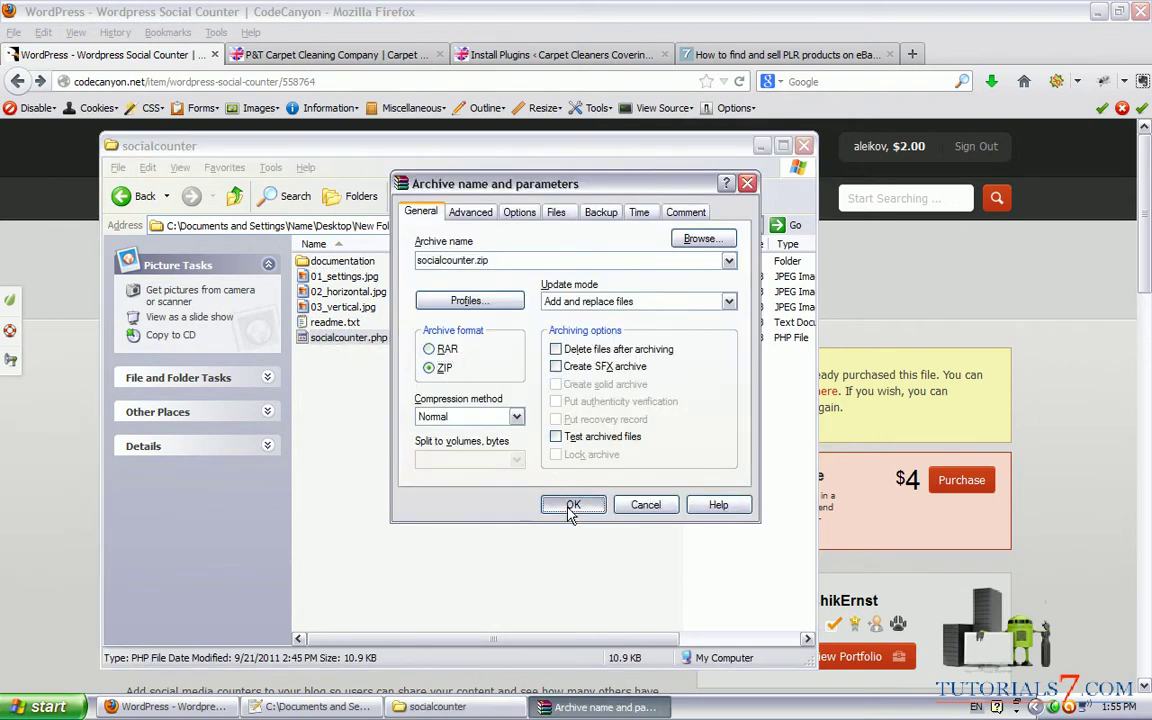
{"action": "left_click", "coordinate": [573, 504]}
Move socialcounter.zip out of the socialcounter folder into its parent, New Folder.
{"action": "left_click", "coordinate": [343, 354]}
{"action": "left_click", "coordinate": [234, 196]}
{"action": "left_click", "coordinate": [377, 363]}
{"action": "key", "text": "ctrl+v"}
Switch to Firefox and view the home page of the P&T Carpet Cleaning Company website.
{"action": "left_click", "coordinate": [389, 34]}
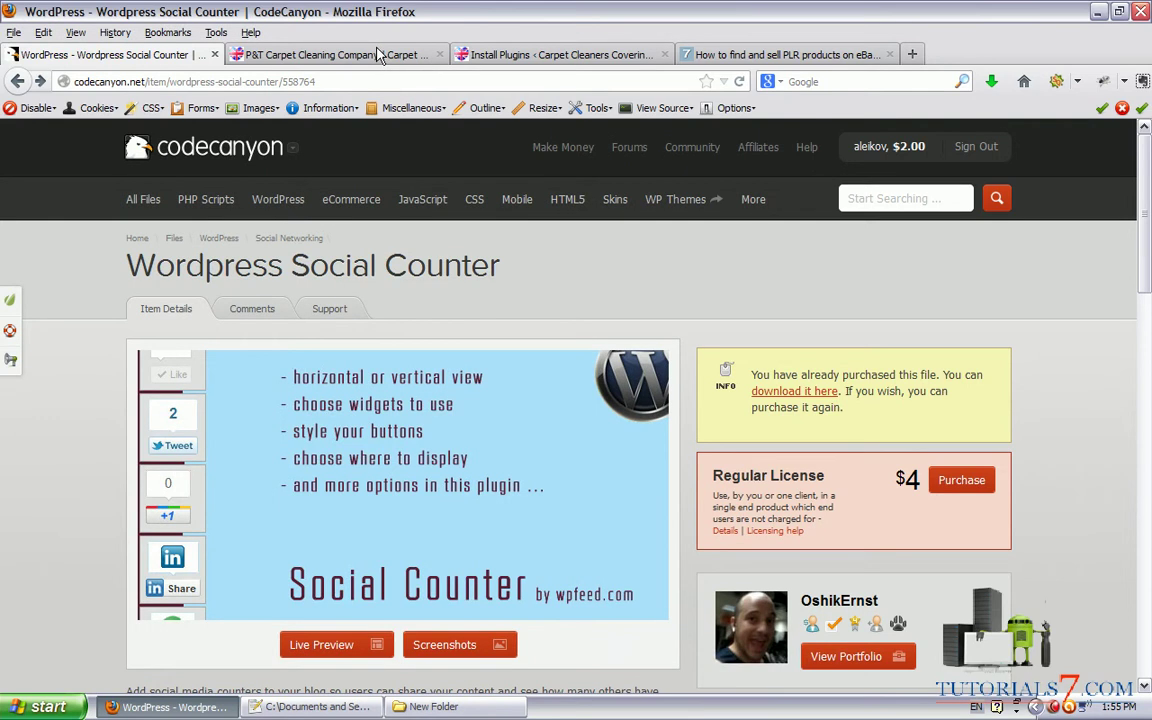
{"action": "left_click", "coordinate": [383, 60]}
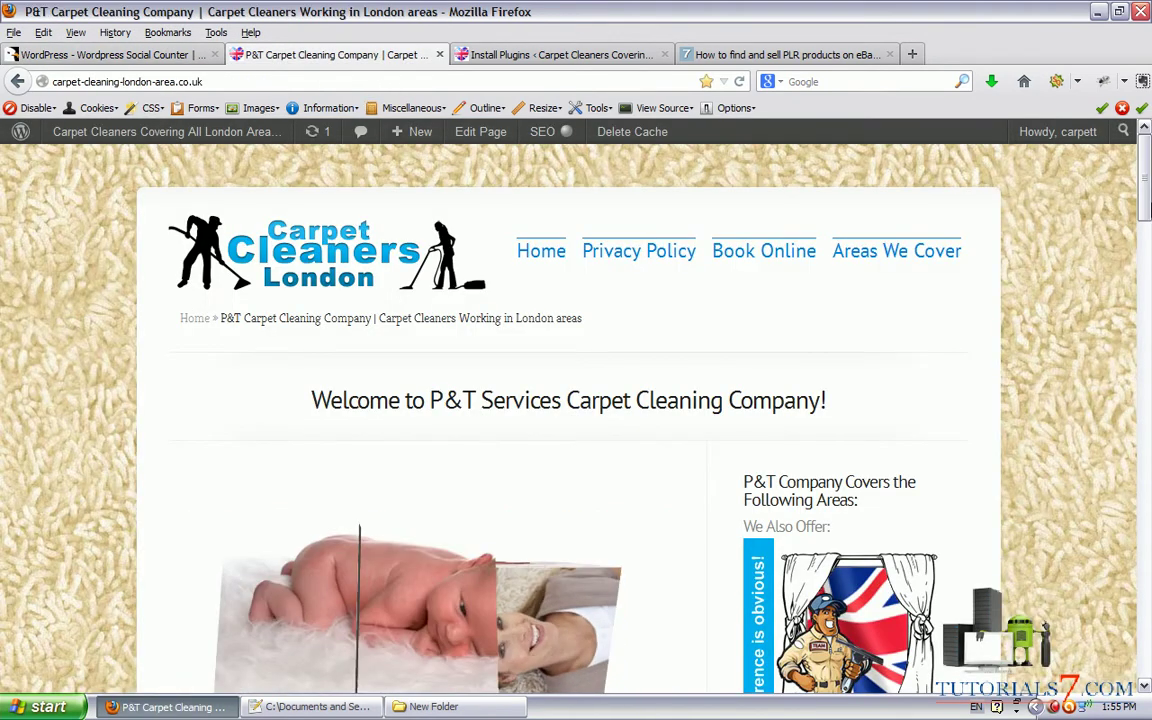
{"action": "mouse_move", "coordinate": [1140, 208]}
{"action": "left_mouse_down"}
{"action": "mouse_move", "coordinate": [1140, 230]}
{"action": "mouse_move", "coordinate": [1140, 208]}
{"action": "left_mouse_up"}
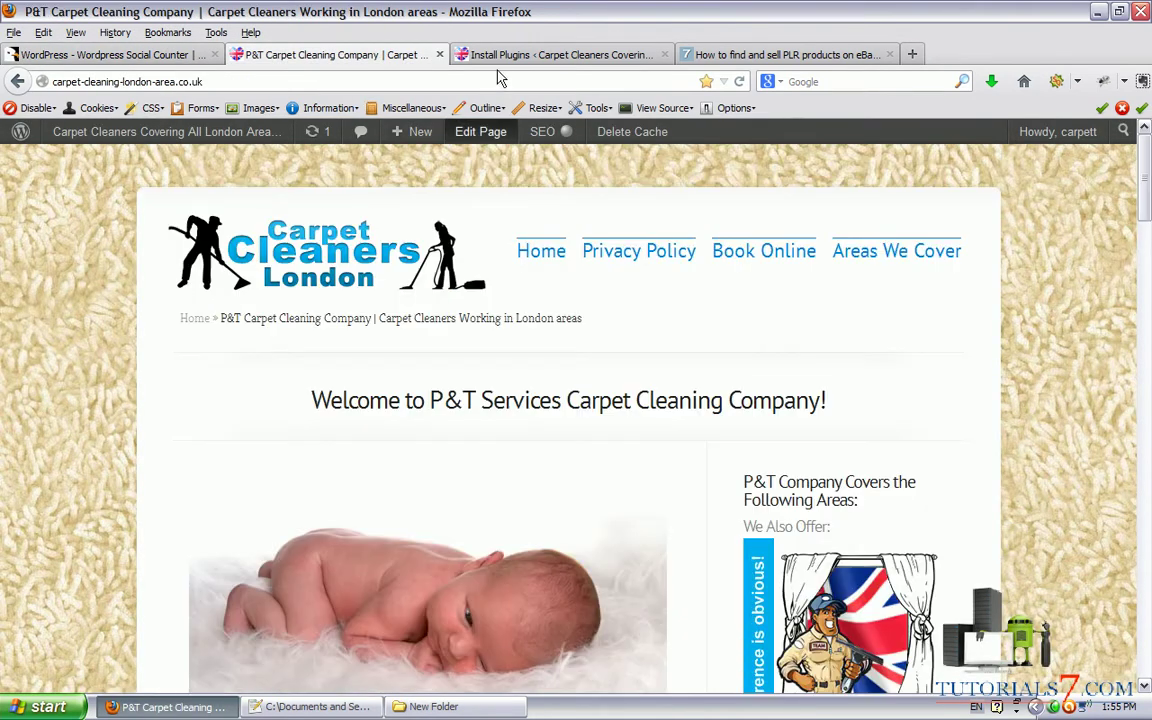
Upload and install socialcounter.zip as a plugin in the site's WordPress admin, and activate it.
{"action": "left_click", "coordinate": [558, 54]}
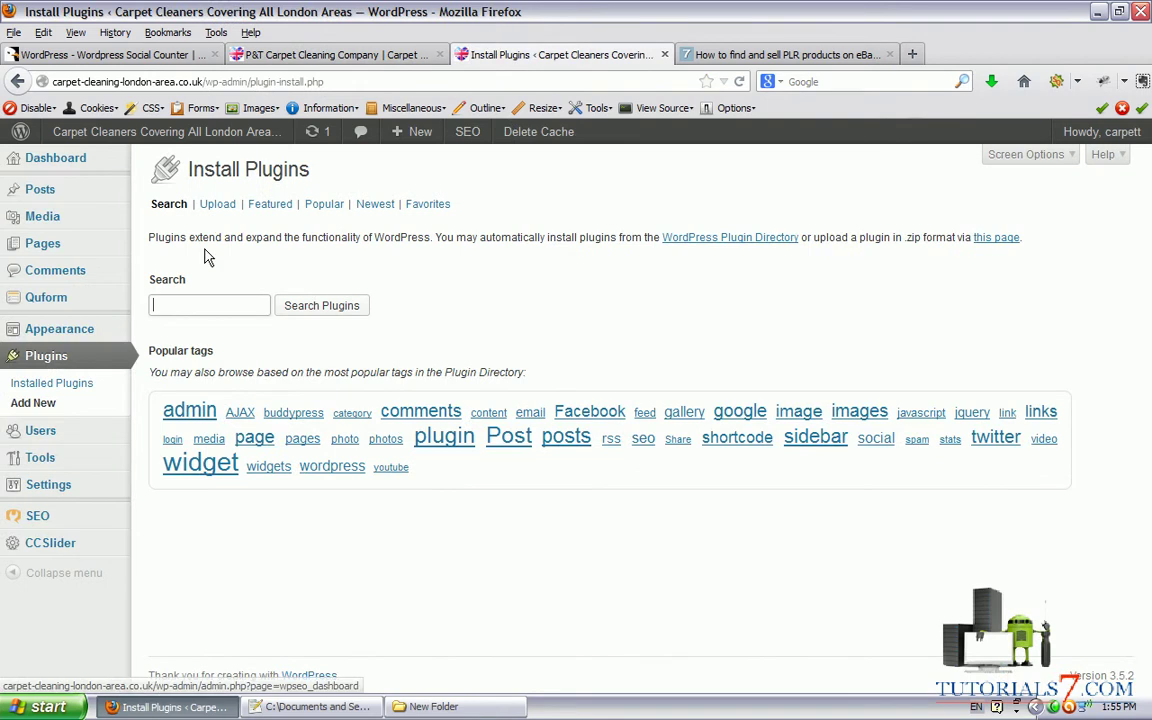
{"action": "left_click", "coordinate": [217, 203]}
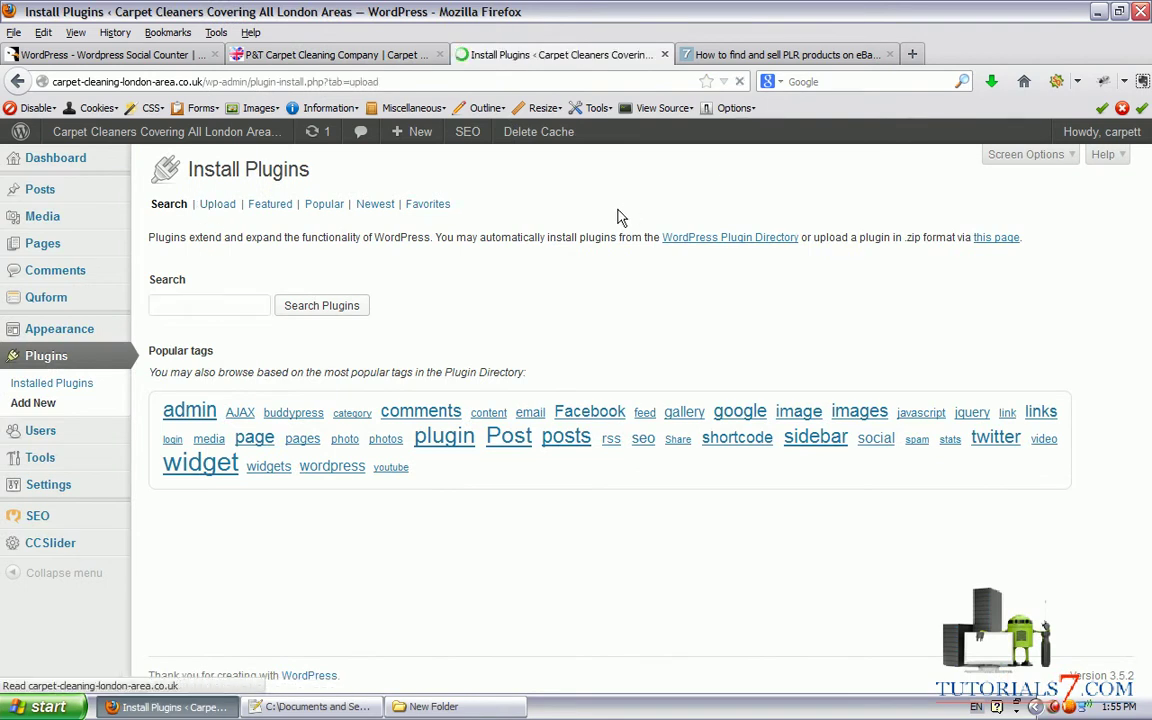
{"action": "left_click", "coordinate": [290, 290]}
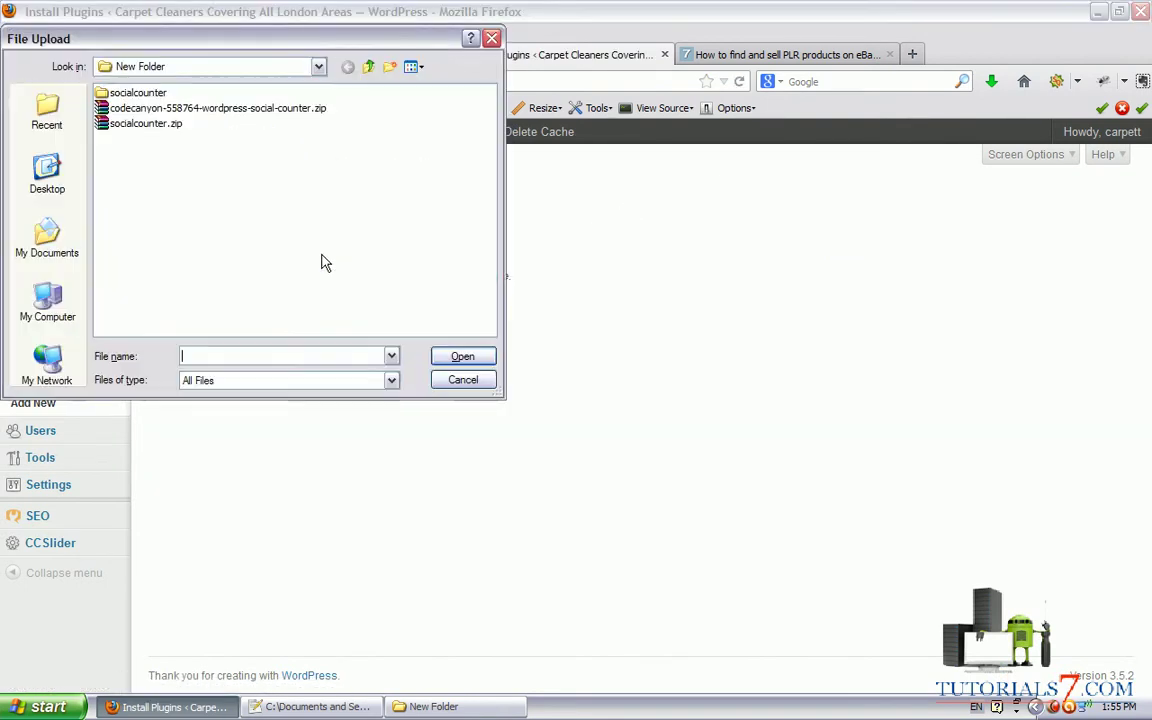
{"action": "left_click", "coordinate": [140, 123]}
{"action": "left_click", "coordinate": [462, 356]}
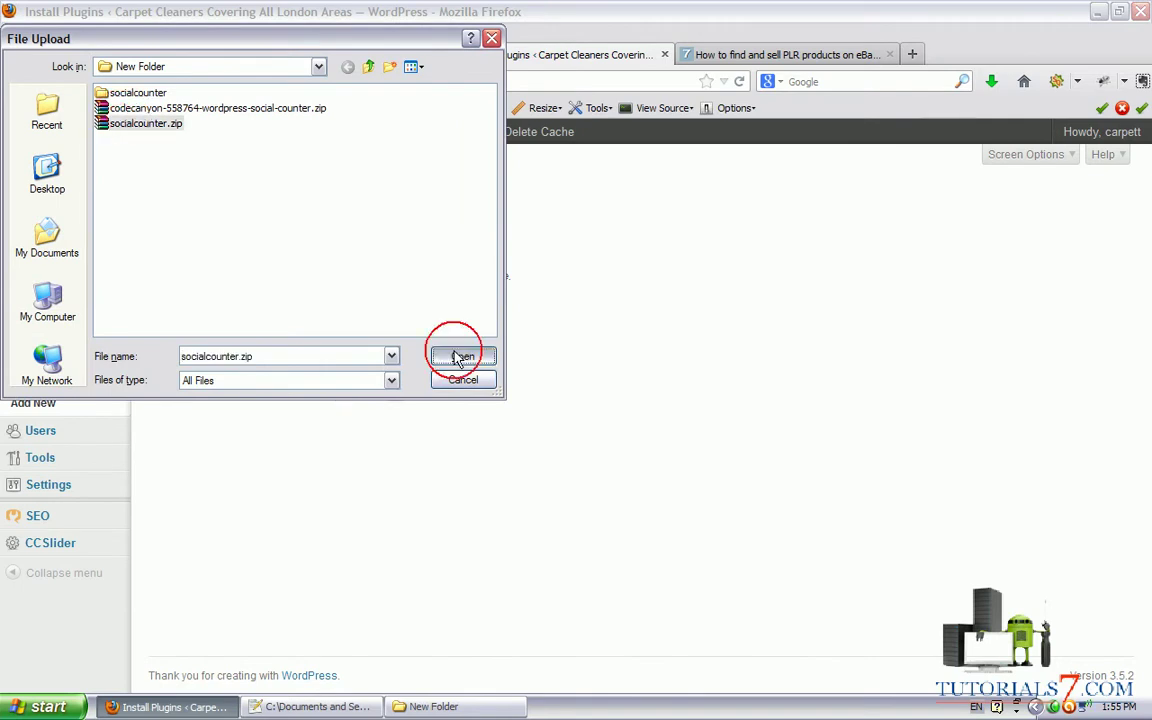
{"action": "left_click", "coordinate": [354, 303]}
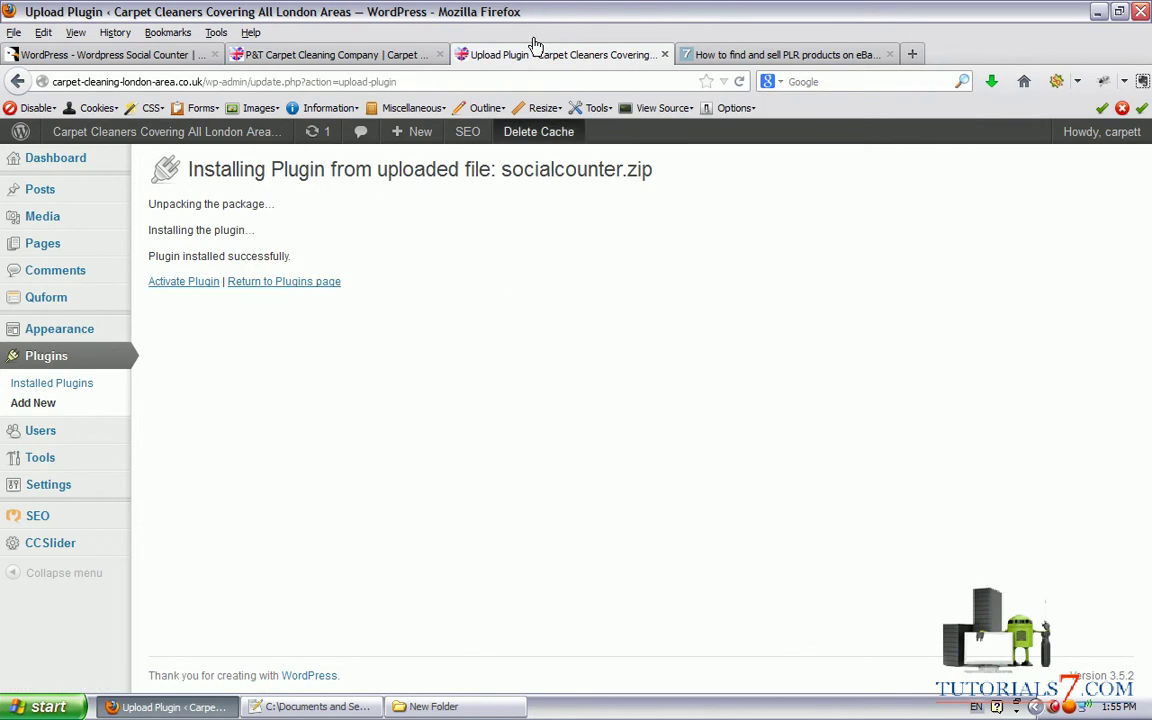
{"action": "left_click", "coordinate": [203, 281]}
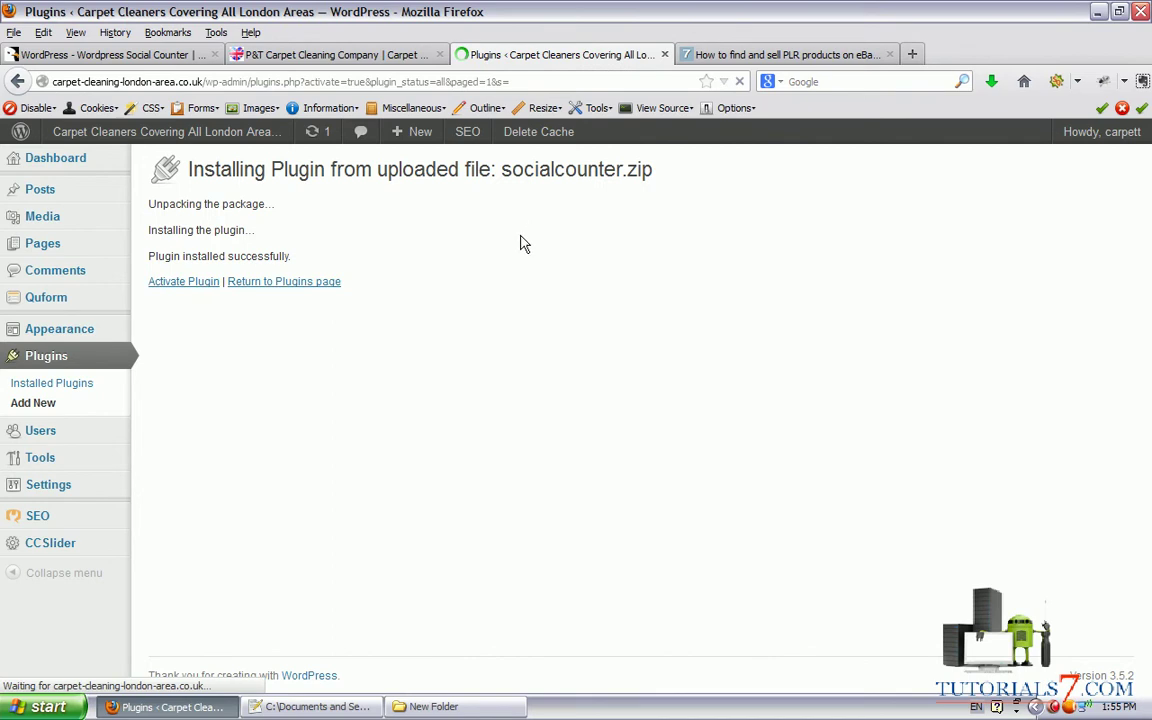
Open the Social Counter plugin's settings page in the WordPress admin.
{"action": "scroll", "coordinate": [478, 283], "scroll_direction": "down", "scroll_amount": 3}
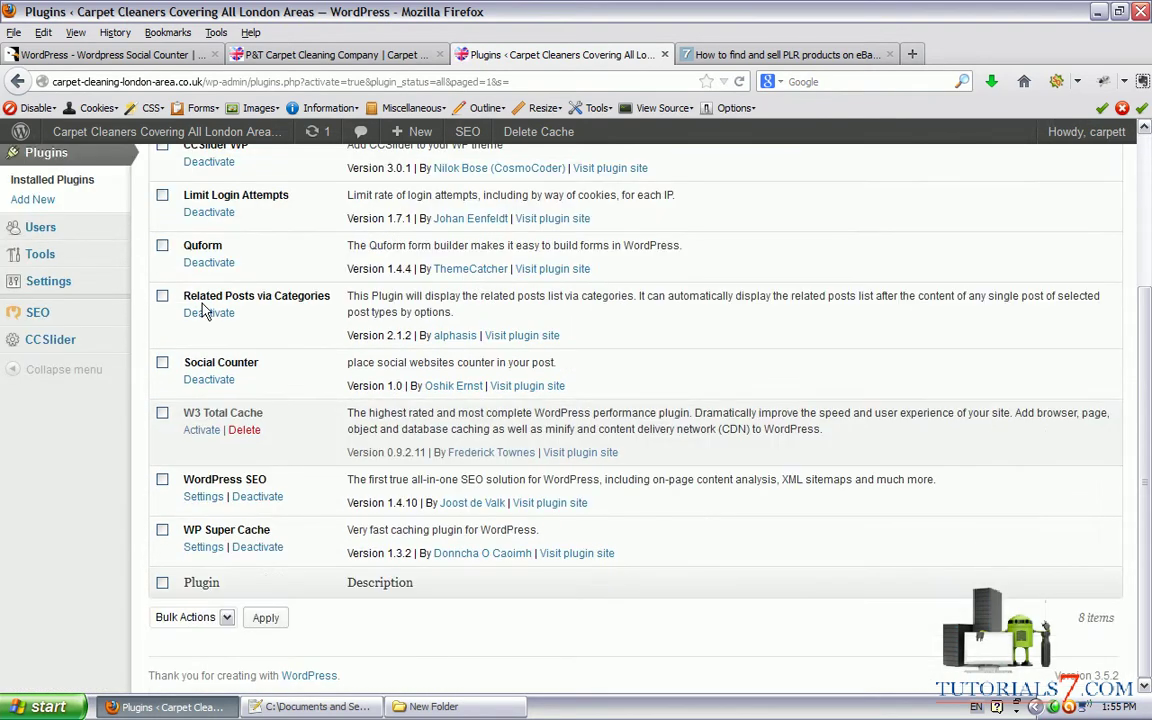
{"action": "mouse_move", "coordinate": [77, 289]}
{"action": "mouse_move", "coordinate": [98, 280]}
{"action": "left_mouse_down"}
{"action": "mouse_move", "coordinate": [6, 269]}
{"action": "mouse_move", "coordinate": [30, 294]}
{"action": "mouse_move", "coordinate": [76, 275]}
{"action": "left_mouse_up"}
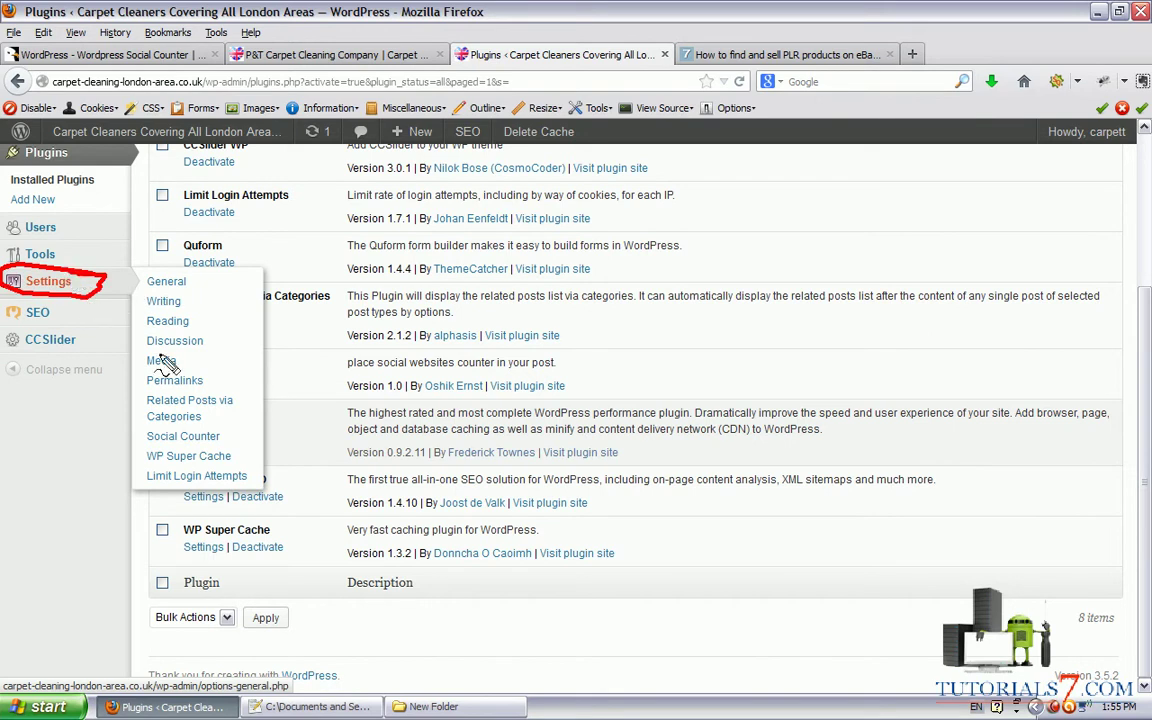
{"action": "mouse_move", "coordinate": [222, 427]}
{"action": "left_mouse_down"}
{"action": "mouse_move", "coordinate": [136, 443]}
{"action": "mouse_move", "coordinate": [241, 437]}
{"action": "left_mouse_up"}
{"action": "key", "text": "Escape"}
{"action": "mouse_move", "coordinate": [109, 287]}
{"action": "left_click", "coordinate": [176, 437]}
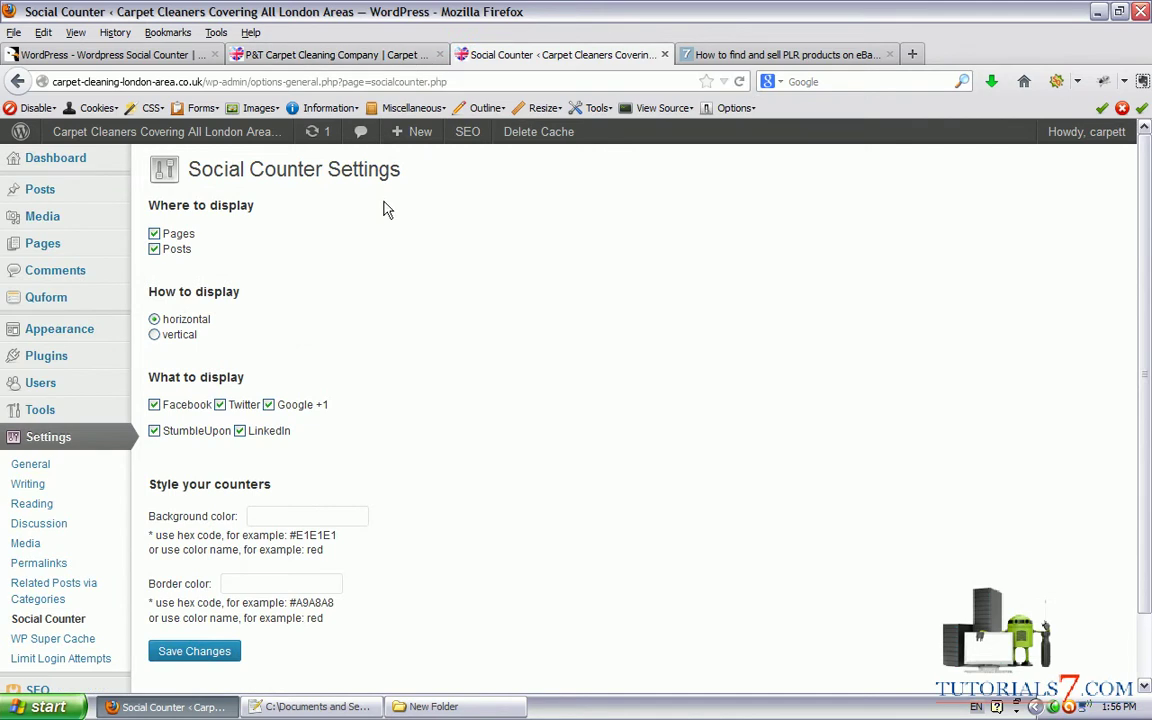
{"action": "mouse_move", "coordinate": [155, 355]}
{"action": "left_mouse_down"}
{"action": "mouse_move", "coordinate": [211, 345]}
{"action": "mouse_move", "coordinate": [165, 290]}
{"action": "mouse_move", "coordinate": [145, 335]}
{"action": "left_mouse_up"}
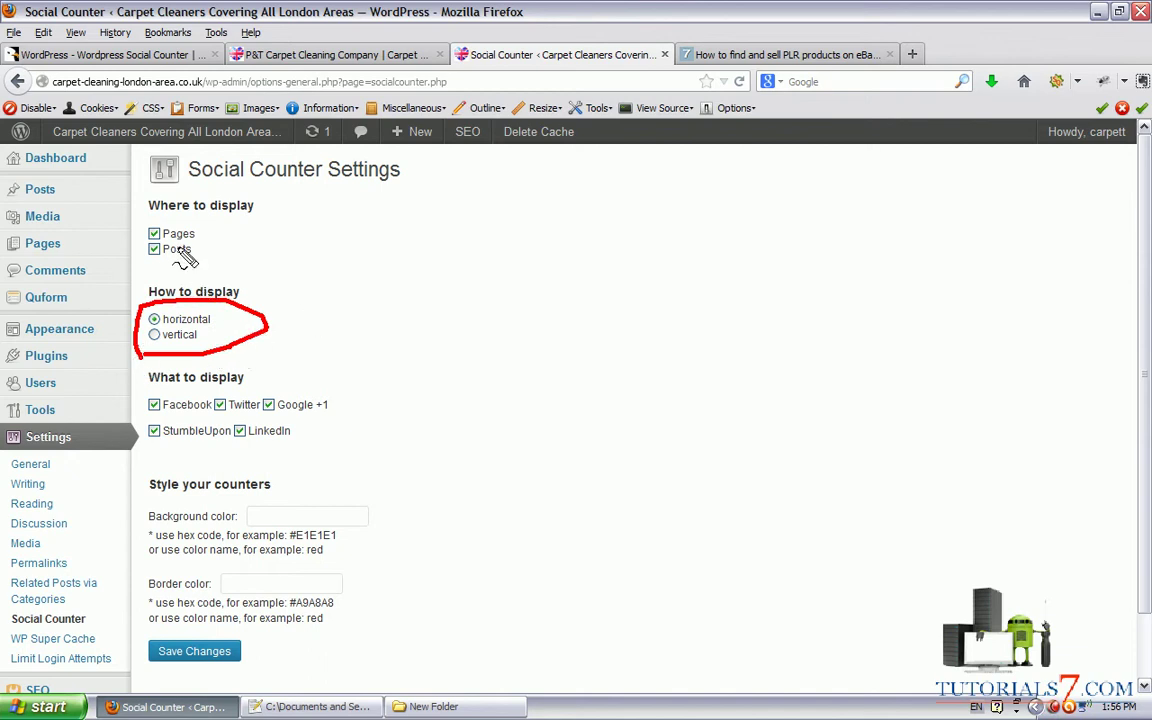
Review the Social Counter settings for where, how and what to display, and the background and border color options.
{"action": "mouse_move", "coordinate": [196, 208]}
{"action": "left_mouse_down"}
{"action": "mouse_move", "coordinate": [147, 230]}
{"action": "mouse_move", "coordinate": [193, 262]}
{"action": "mouse_move", "coordinate": [205, 220]}
{"action": "mouse_move", "coordinate": [361, 217]}
{"action": "mouse_move", "coordinate": [199, 235]}
{"action": "mouse_move", "coordinate": [219, 236]}
{"action": "left_mouse_up"}
{"action": "left_click_drag", "start_coordinate": [352, 310], "coordinate": [218, 273]}
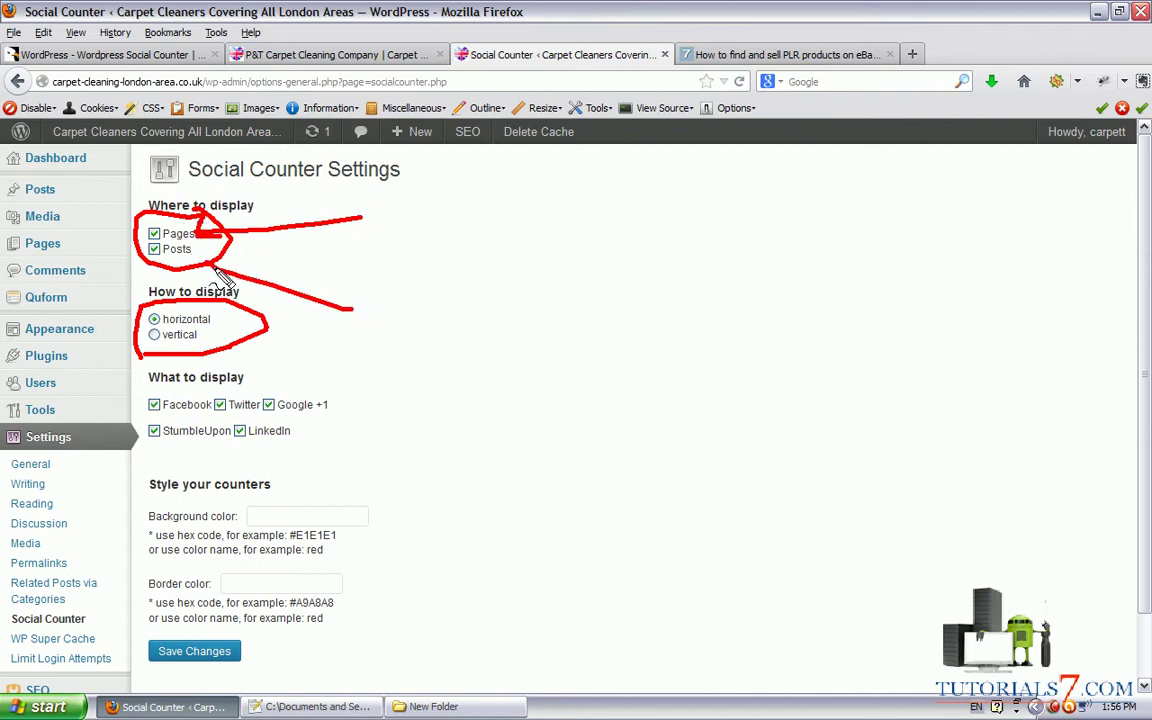
{"action": "key", "text": "Escape"}
{"action": "left_click", "coordinate": [155, 233]}
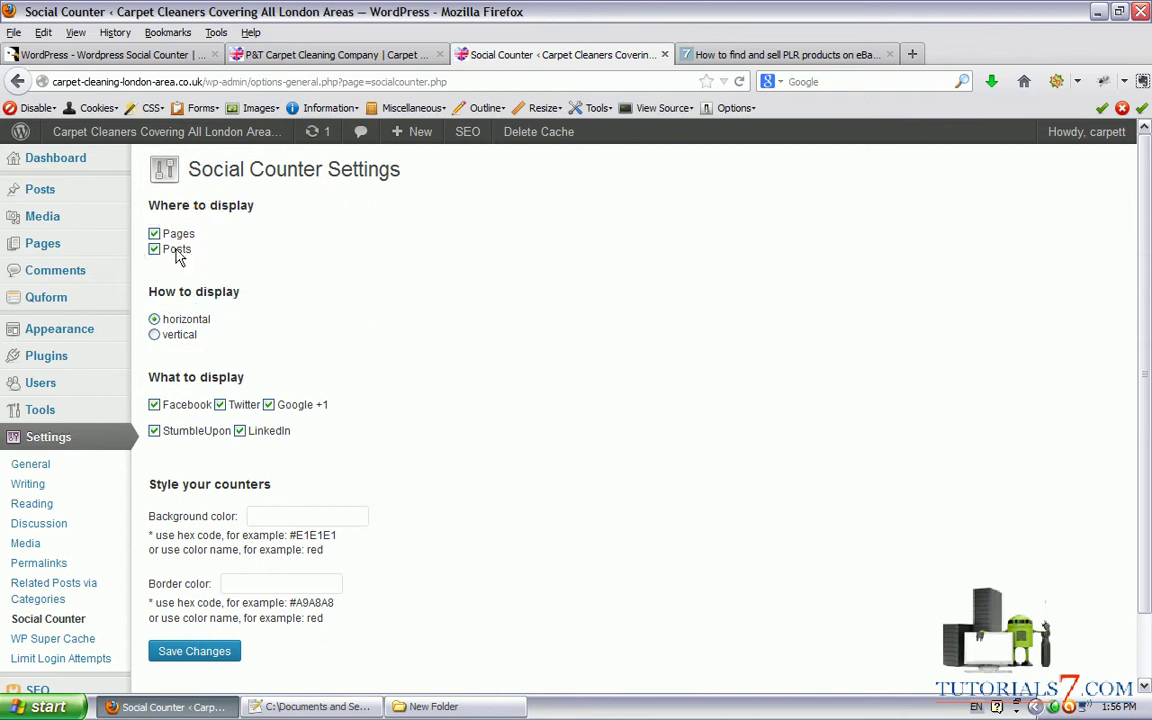
{"action": "scroll", "coordinate": [204, 342], "scroll_direction": "down", "scroll_amount": 2}
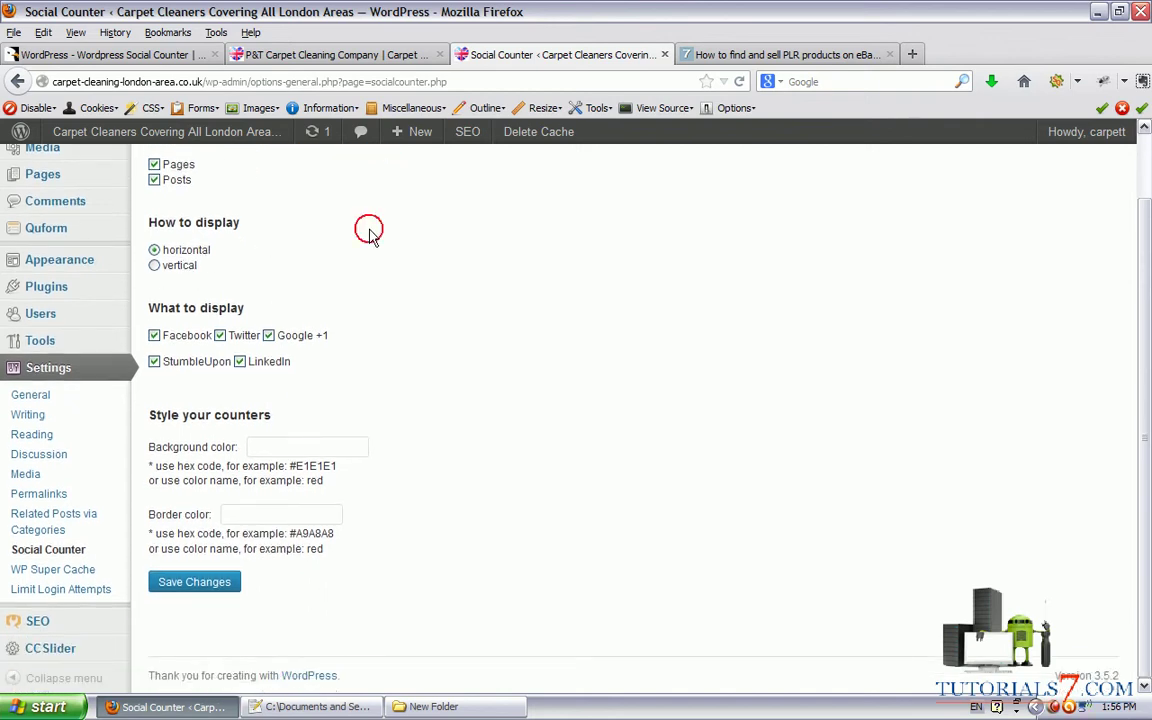
{"action": "mouse_move", "coordinate": [335, 230]}
{"action": "left_mouse_down"}
{"action": "mouse_move", "coordinate": [226, 255]}
{"action": "mouse_move", "coordinate": [236, 249]}
{"action": "left_mouse_up"}
{"action": "mouse_move", "coordinate": [150, 325]}
{"action": "left_mouse_down"}
{"action": "mouse_move", "coordinate": [148, 345]}
{"action": "mouse_move", "coordinate": [240, 378]}
{"action": "mouse_move", "coordinate": [362, 330]}
{"action": "mouse_move", "coordinate": [224, 312]}
{"action": "left_mouse_up"}
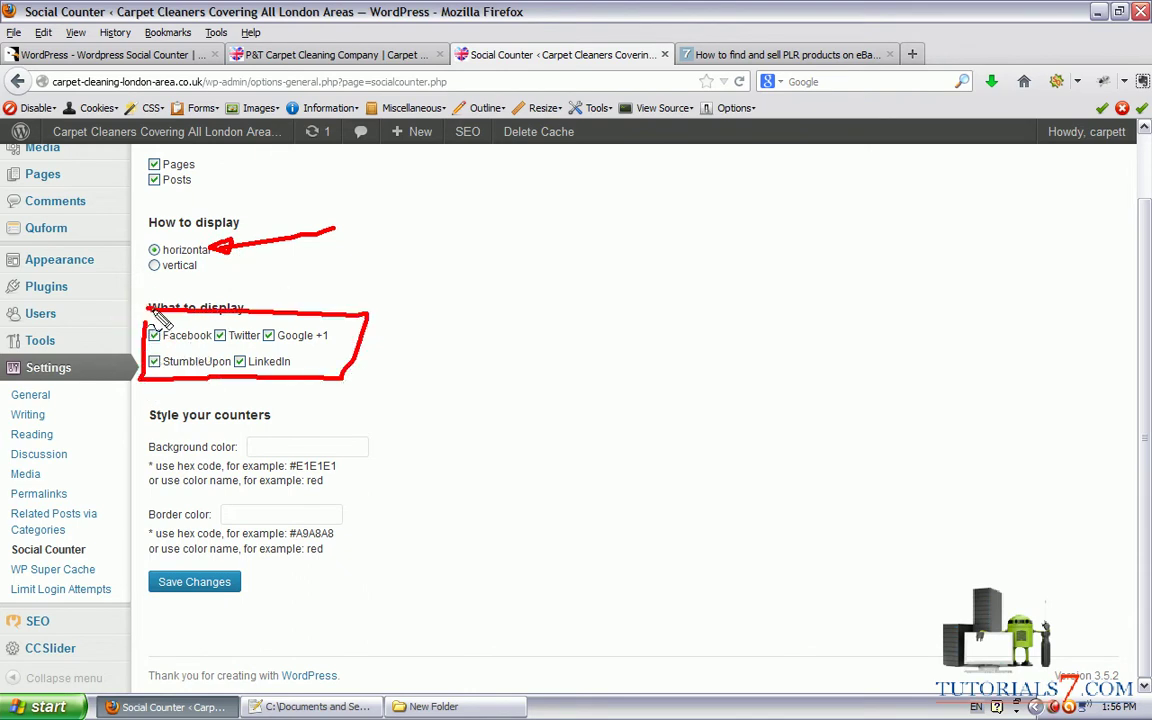
{"action": "left_click", "coordinate": [219, 336]}
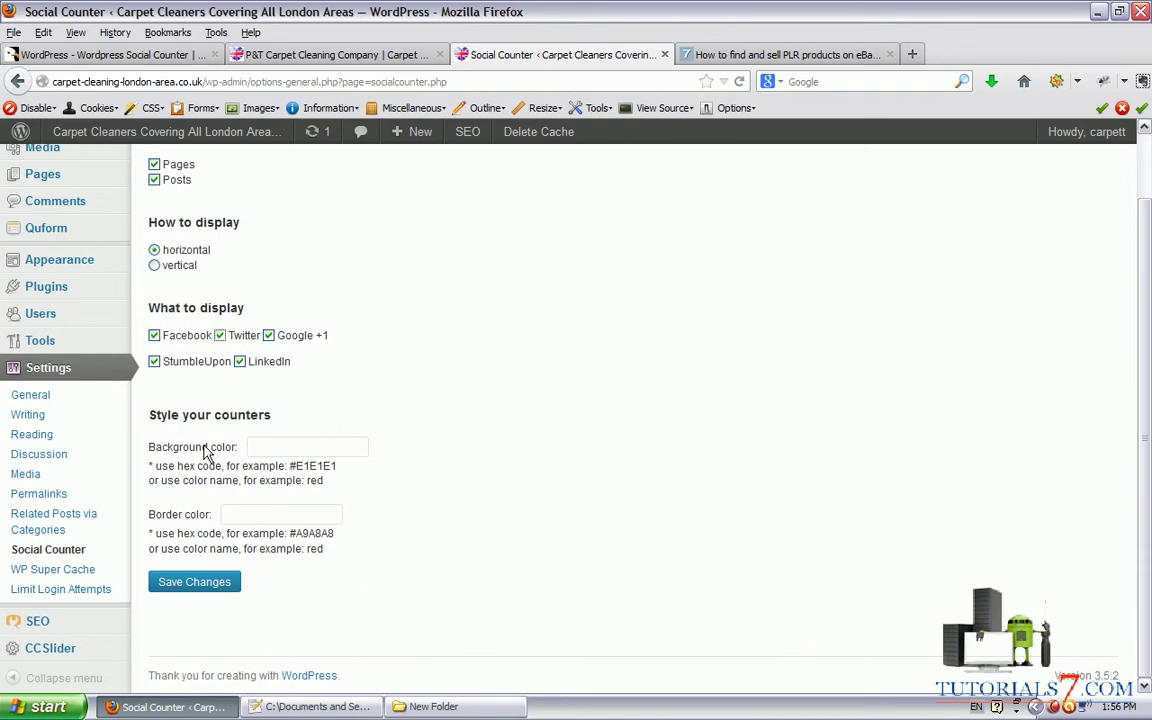
{"action": "mouse_move", "coordinate": [150, 388]}
{"action": "left_mouse_down"}
{"action": "mouse_move", "coordinate": [141, 427]}
{"action": "mouse_move", "coordinate": [257, 440]}
{"action": "mouse_move", "coordinate": [296, 391]}
{"action": "mouse_move", "coordinate": [148, 398]}
{"action": "left_mouse_up"}
{"action": "left_click_drag", "start_coordinate": [127, 464], "coordinate": [220, 466]}
{"action": "left_click_drag", "start_coordinate": [143, 521], "coordinate": [218, 521]}
{"action": "key", "text": "Escape"}
Save the Social Counter settings and reload the carpet cleaning site's home page to check the counters below the content.
{"action": "left_click", "coordinate": [205, 592]}
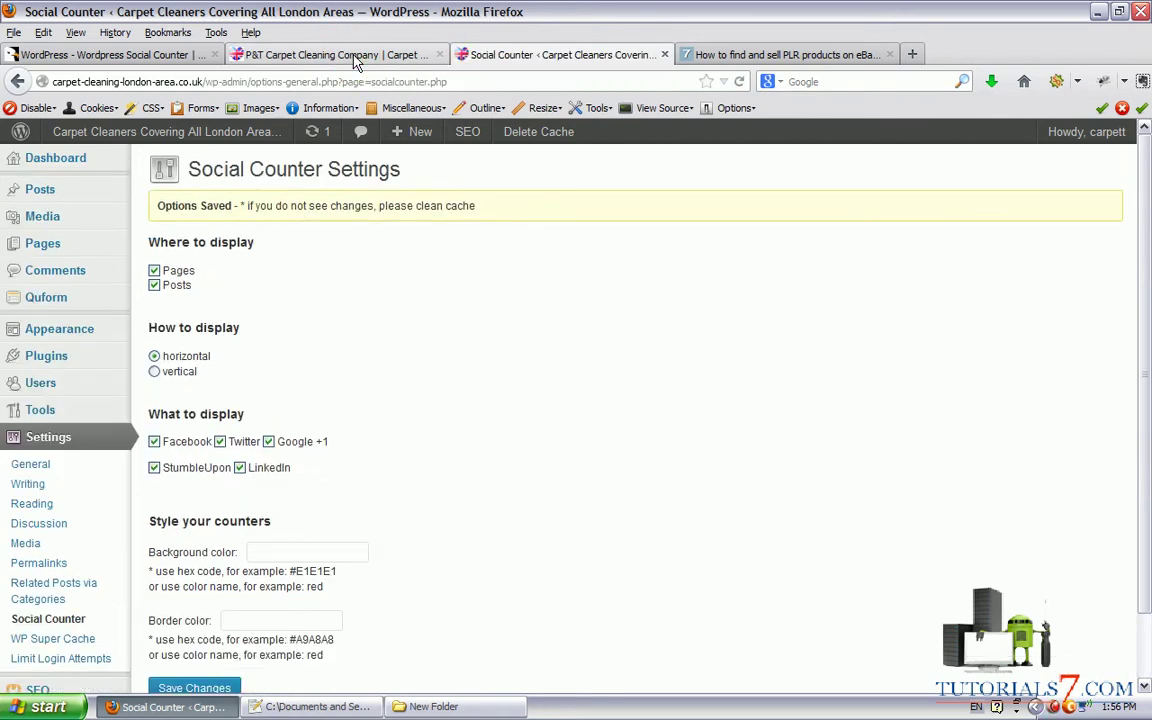
{"action": "left_click", "coordinate": [347, 54]}
{"action": "left_click", "coordinate": [741, 83]}
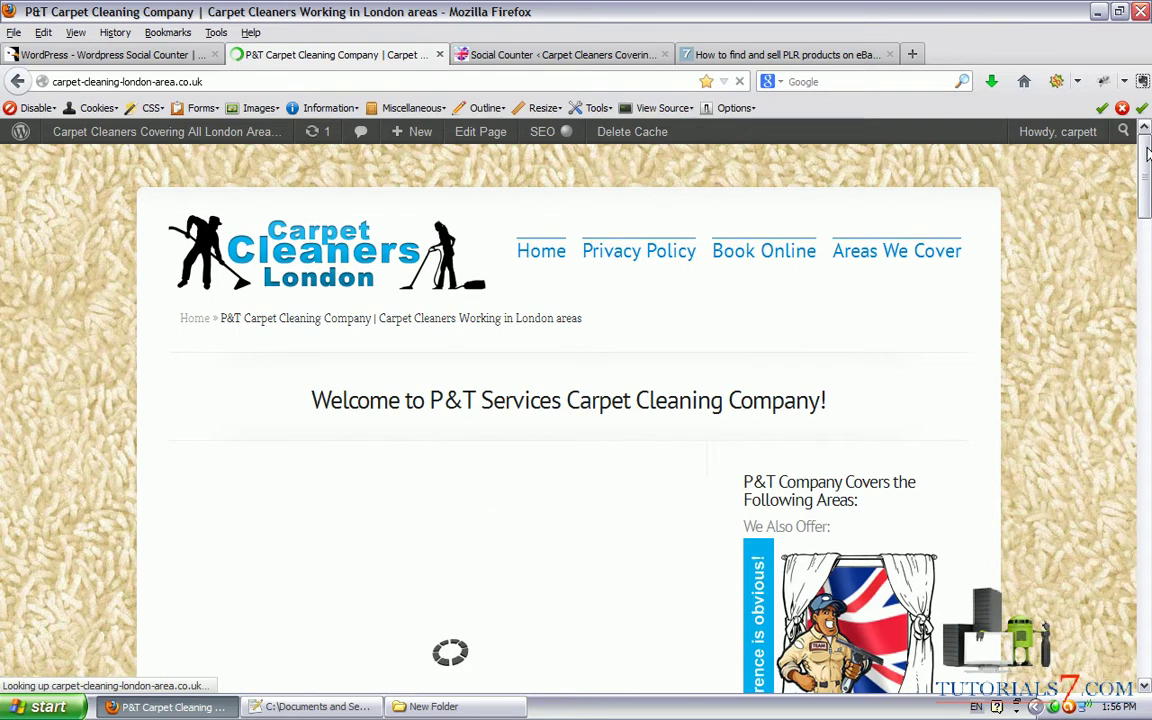
{"action": "left_click_drag", "start_coordinate": [1148, 178], "coordinate": [1148, 650]}
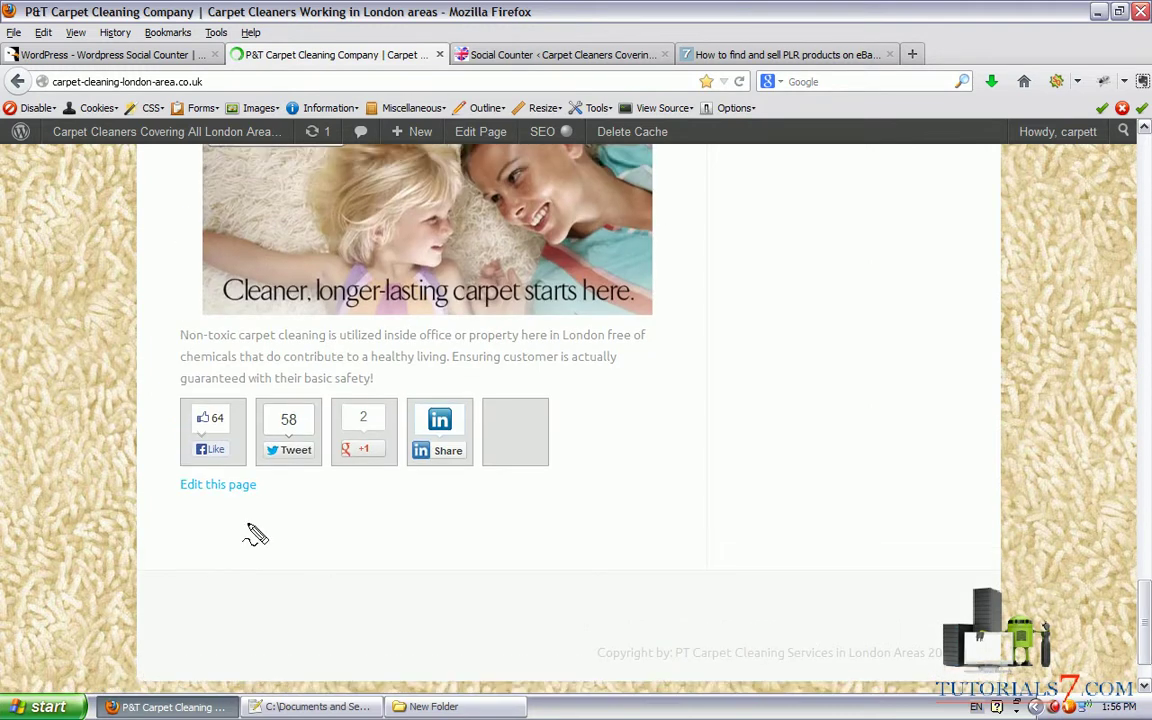
{"action": "mouse_move", "coordinate": [158, 389]}
{"action": "left_mouse_down"}
{"action": "mouse_move", "coordinate": [563, 400]}
{"action": "mouse_move", "coordinate": [532, 524]}
{"action": "mouse_move", "coordinate": [168, 400]}
{"action": "left_mouse_up"}
{"action": "key", "text": "Escape"}
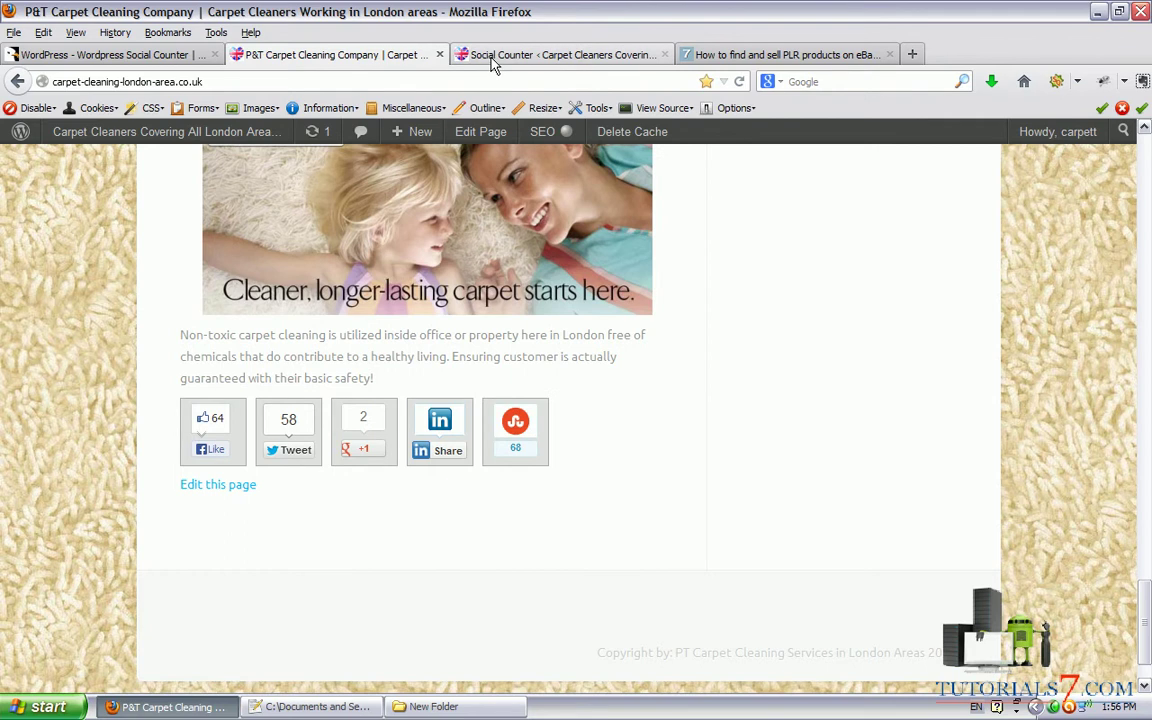
Set the counters' background color to #FFFFFF, save the settings, and reload the site's home page to check the change.
{"action": "left_click", "coordinate": [490, 45]}
{"action": "scroll", "coordinate": [329, 376], "scroll_direction": "down", "scroll_amount": 2}
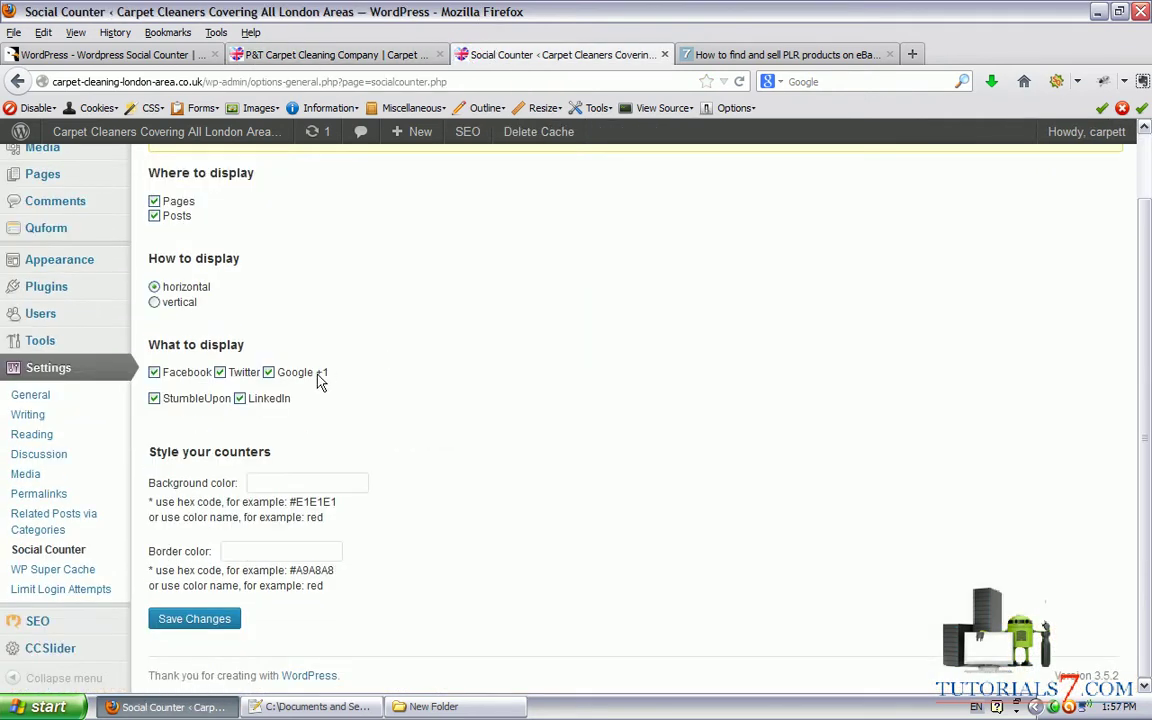
{"action": "left_click", "coordinate": [264, 481]}
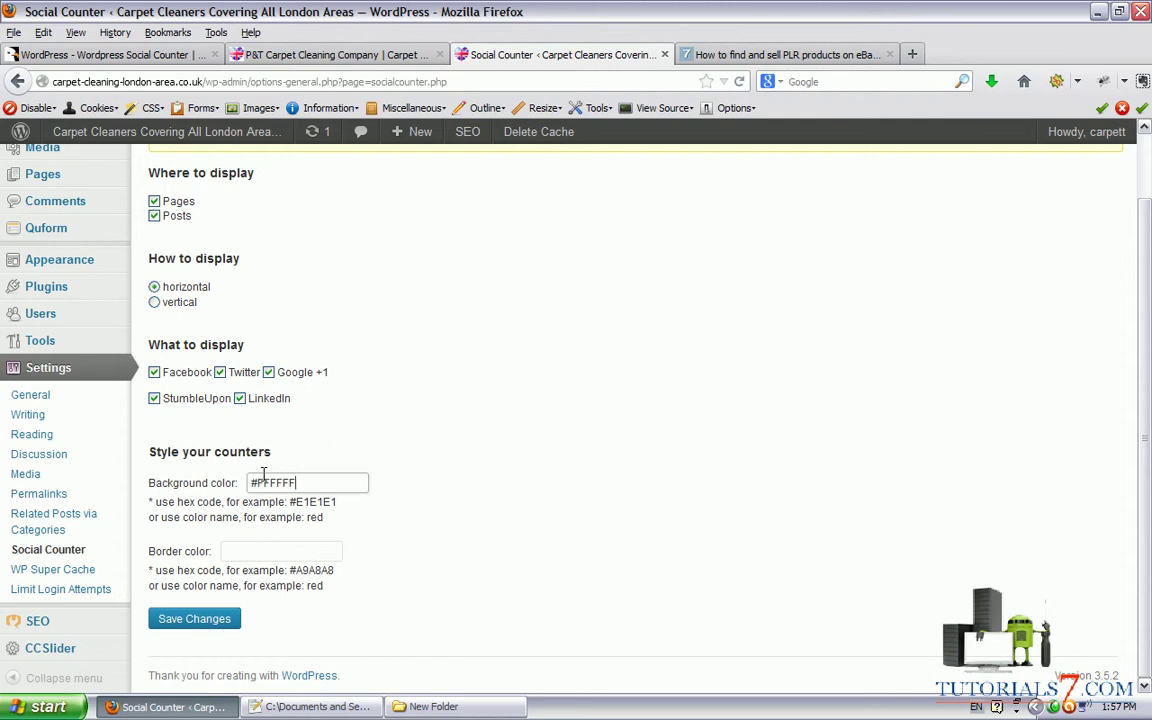
{"action": "left_click", "coordinate": [222, 620]}
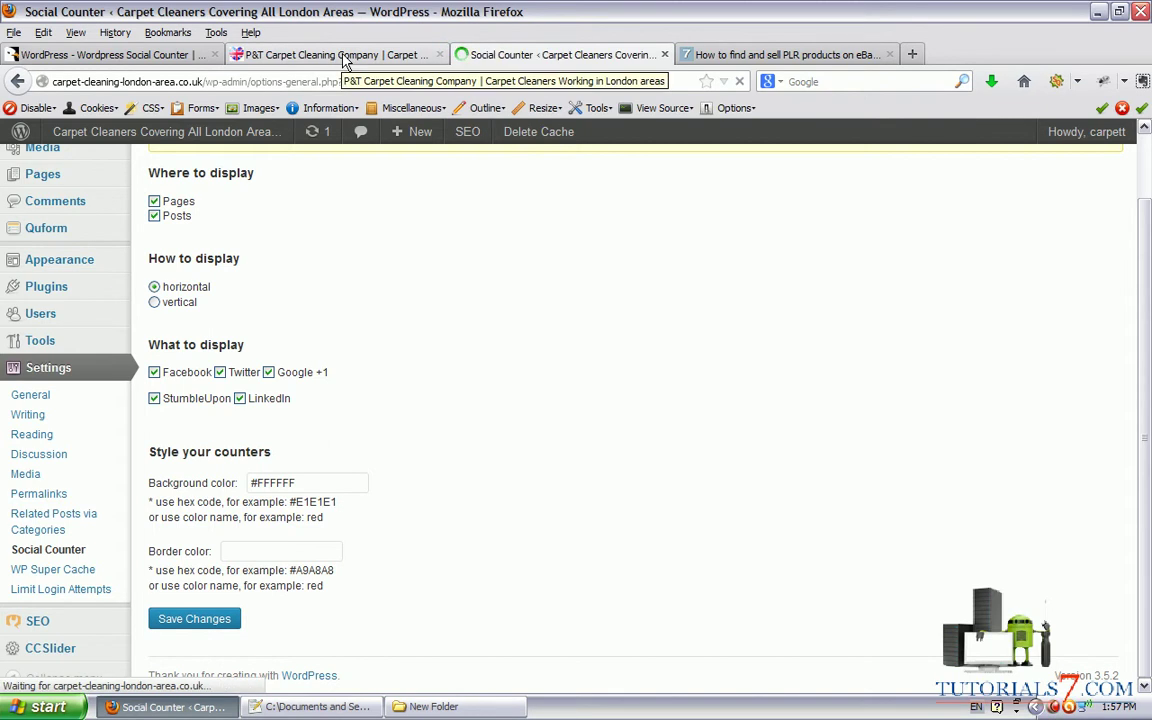
{"action": "left_click", "coordinate": [343, 56]}
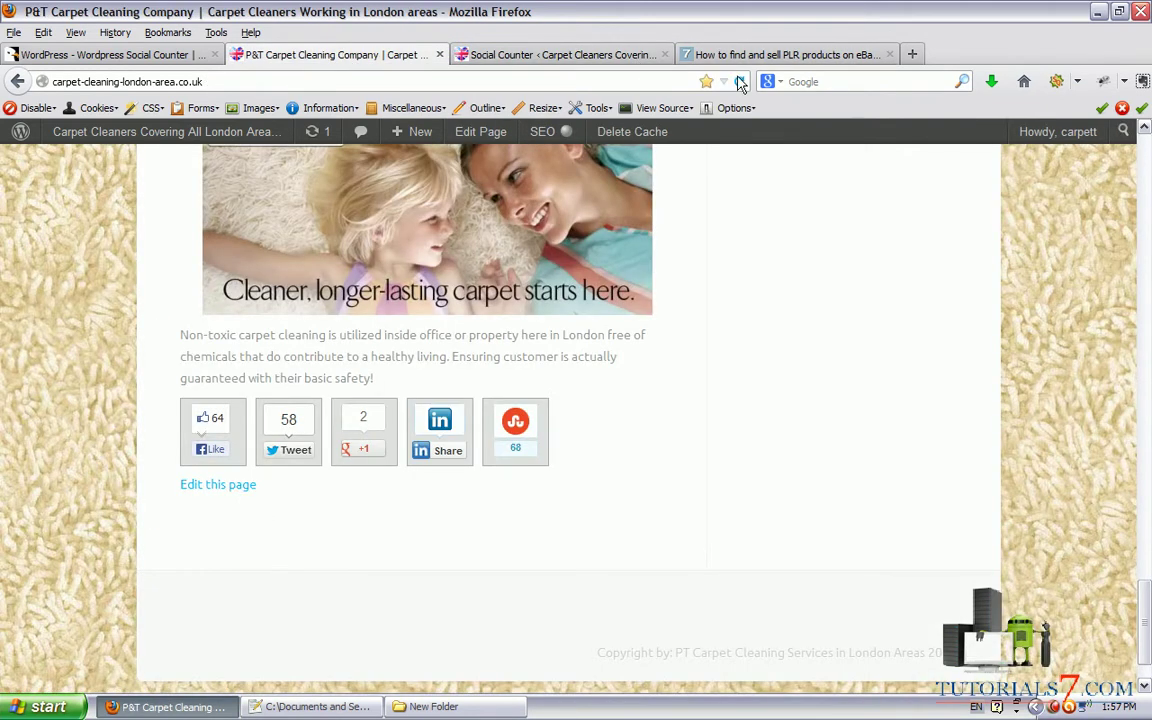
{"action": "key", "text": "F5"}
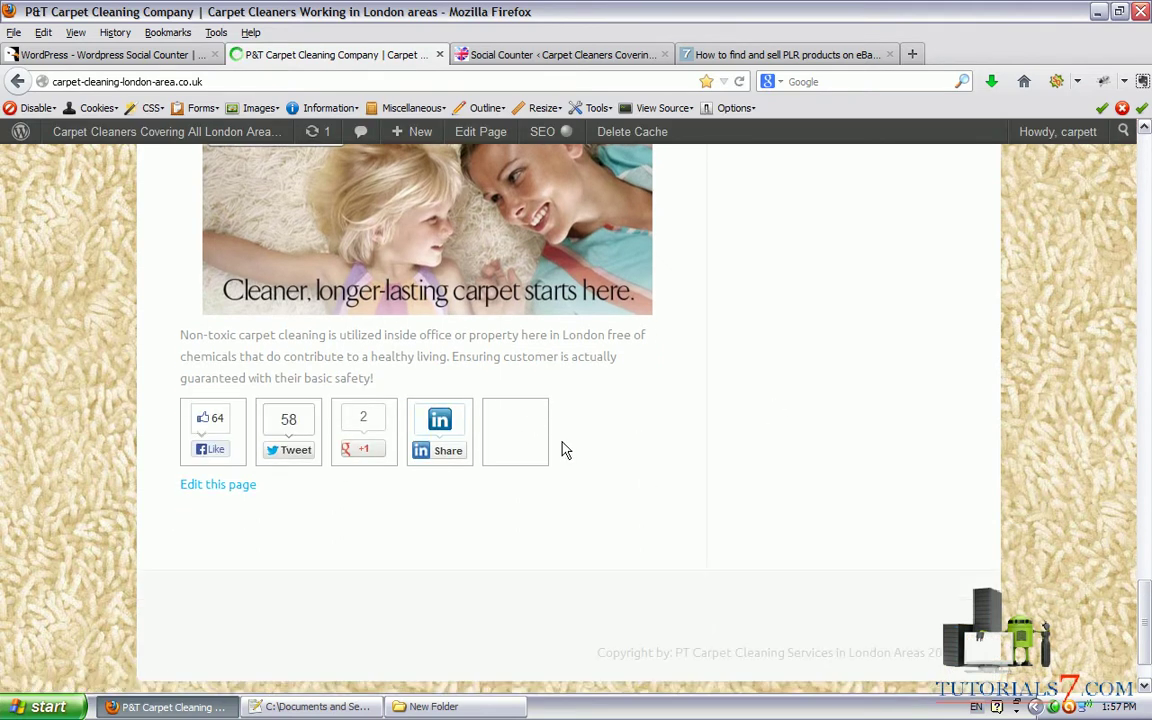
Examine the vertical social counters beside the PLR Products on Ebay article on tutorials7.com.
{"action": "left_click", "coordinate": [730, 54]}
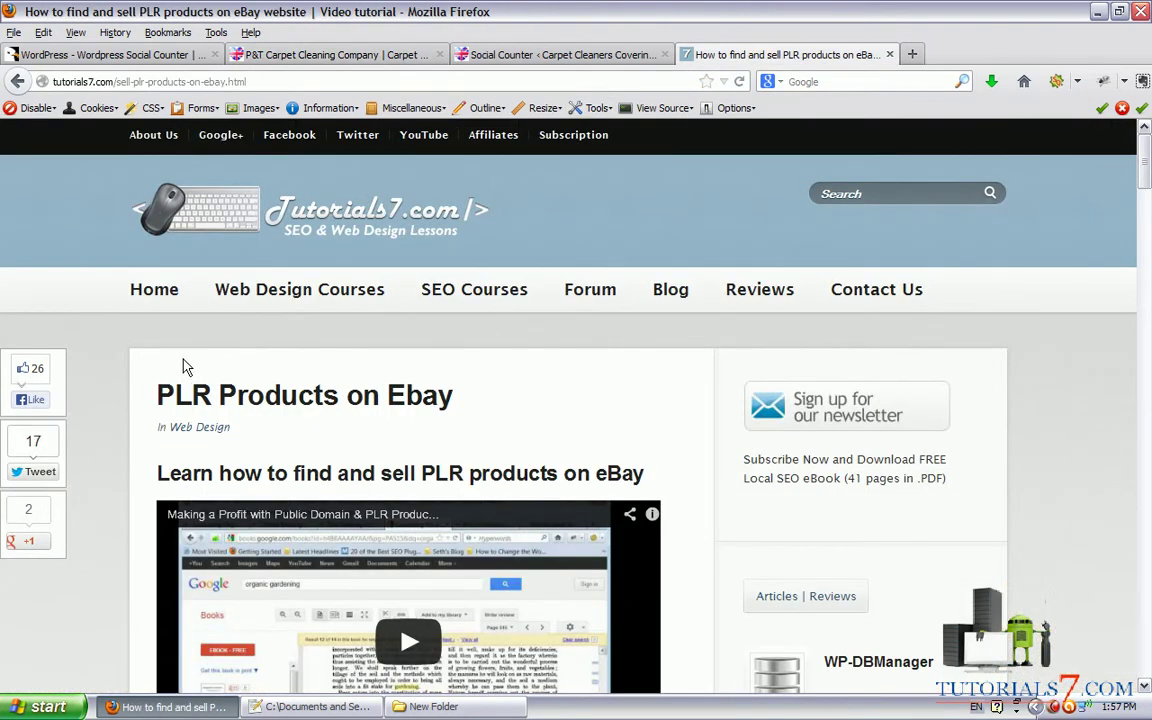
{"action": "mouse_move", "coordinate": [62, 324]}
{"action": "left_mouse_down"}
{"action": "mouse_move", "coordinate": [8, 352]}
{"action": "mouse_move", "coordinate": [5, 485]}
{"action": "mouse_move", "coordinate": [120, 463]}
{"action": "left_mouse_up"}
{"action": "left_click_drag", "start_coordinate": [92, 561], "coordinate": [58, 326]}
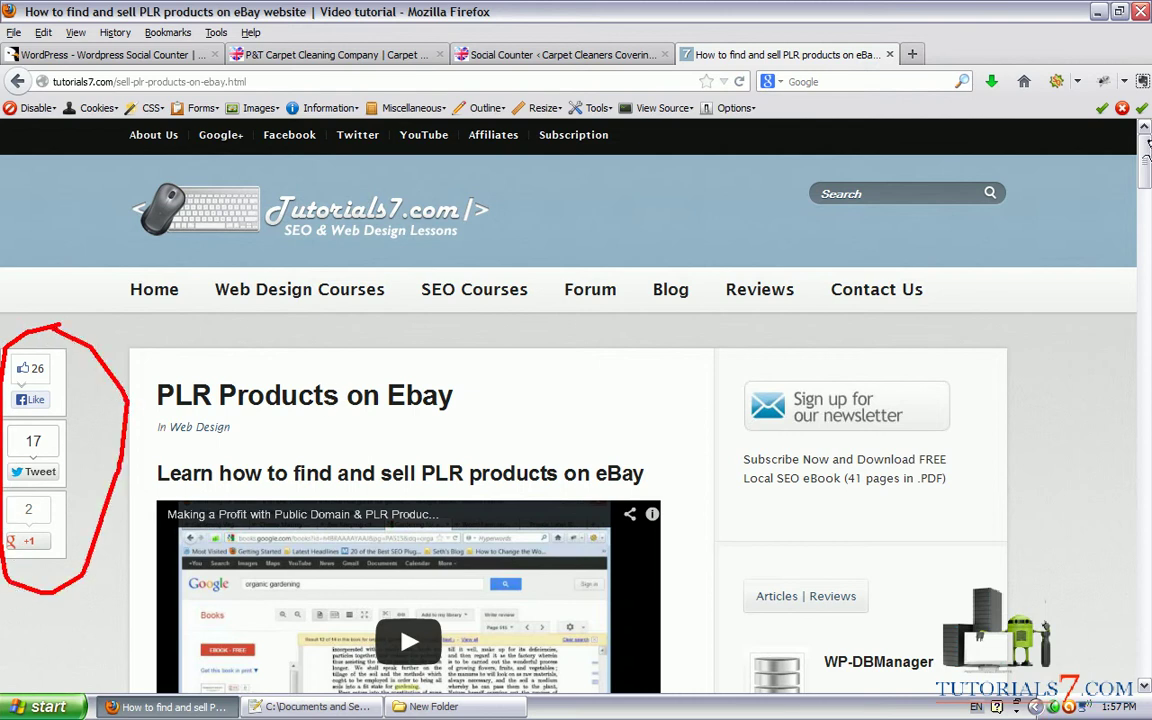
{"action": "left_click_drag", "start_coordinate": [89, 404], "coordinate": [413, 297]}
{"action": "mouse_move", "coordinate": [100, 373]}
{"action": "left_mouse_down"}
{"action": "mouse_move", "coordinate": [79, 414]}
{"action": "mouse_move", "coordinate": [110, 385]}
{"action": "mouse_move", "coordinate": [88, 412]}
{"action": "mouse_move", "coordinate": [108, 416]}
{"action": "left_mouse_up"}
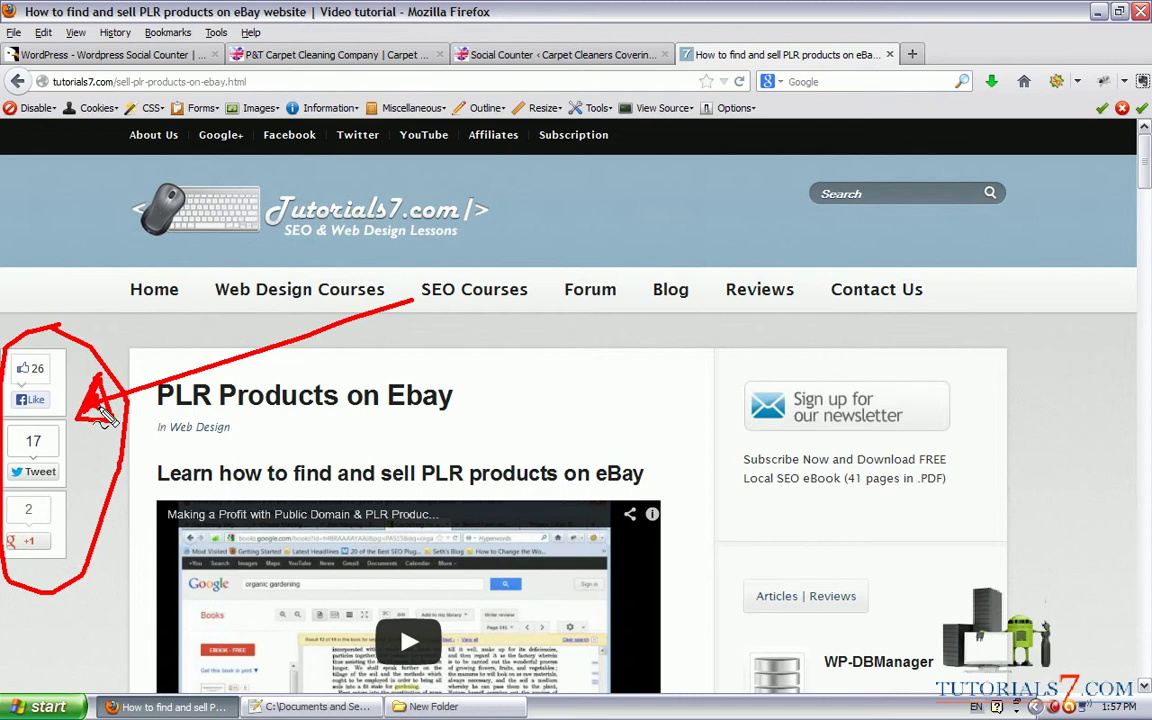
{"action": "key", "text": "Escape"}
Set the Social Counter display to vertical in the plugin settings and review its position options.
{"action": "left_click", "coordinate": [307, 56]}
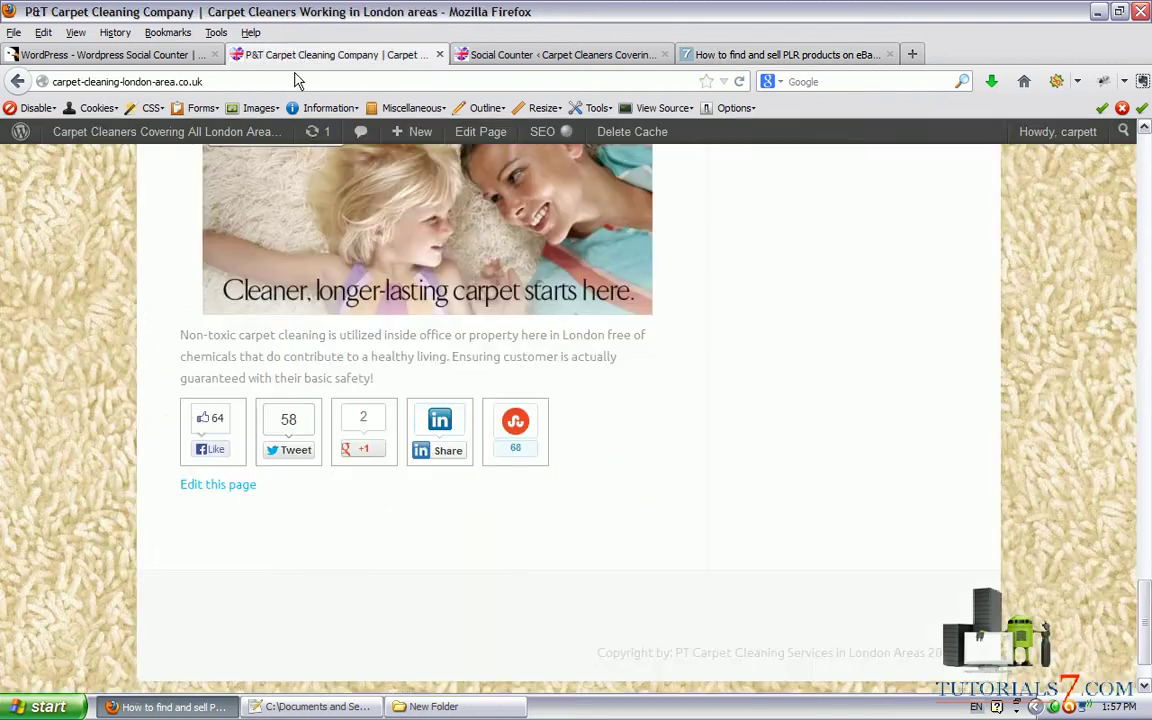
{"action": "left_click", "coordinate": [506, 58]}
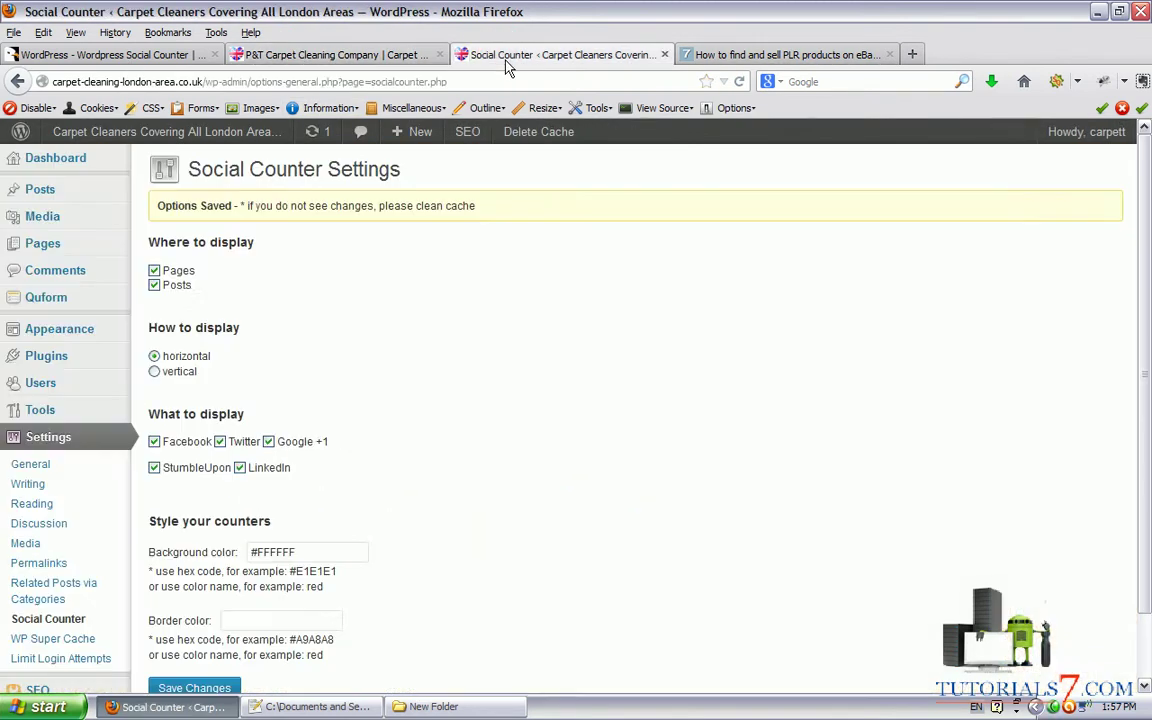
{"action": "left_click", "coordinate": [154, 371]}
{"action": "scroll", "coordinate": [294, 359], "scroll_direction": "down", "scroll_amount": 2}
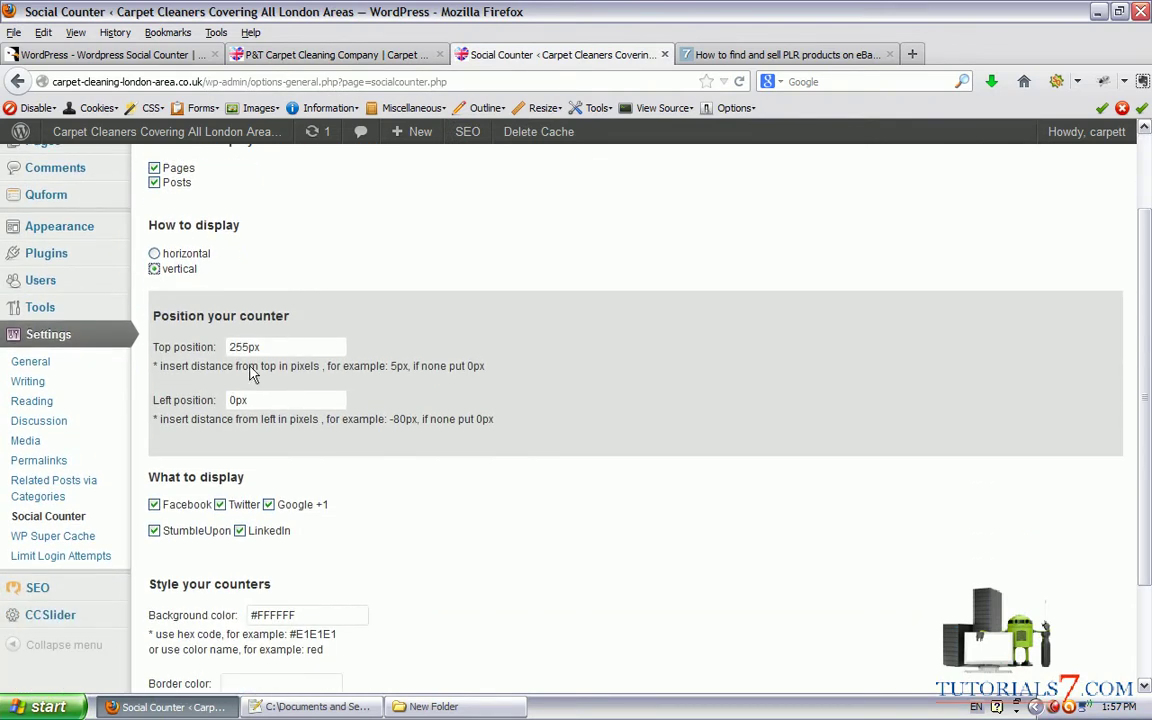
{"action": "mouse_move", "coordinate": [202, 376]}
{"action": "left_mouse_down"}
{"action": "mouse_move", "coordinate": [295, 326]}
{"action": "mouse_move", "coordinate": [219, 327]}
{"action": "mouse_move", "coordinate": [204, 365]}
{"action": "mouse_move", "coordinate": [208, 390]}
{"action": "mouse_move", "coordinate": [288, 429]}
{"action": "mouse_move", "coordinate": [224, 384]}
{"action": "left_mouse_up"}
{"action": "key", "text": "Escape"}
Examine how the vertical counters on the PLR Products on Ebay page are positioned and behave as the page moves.
{"action": "left_click", "coordinate": [700, 58]}
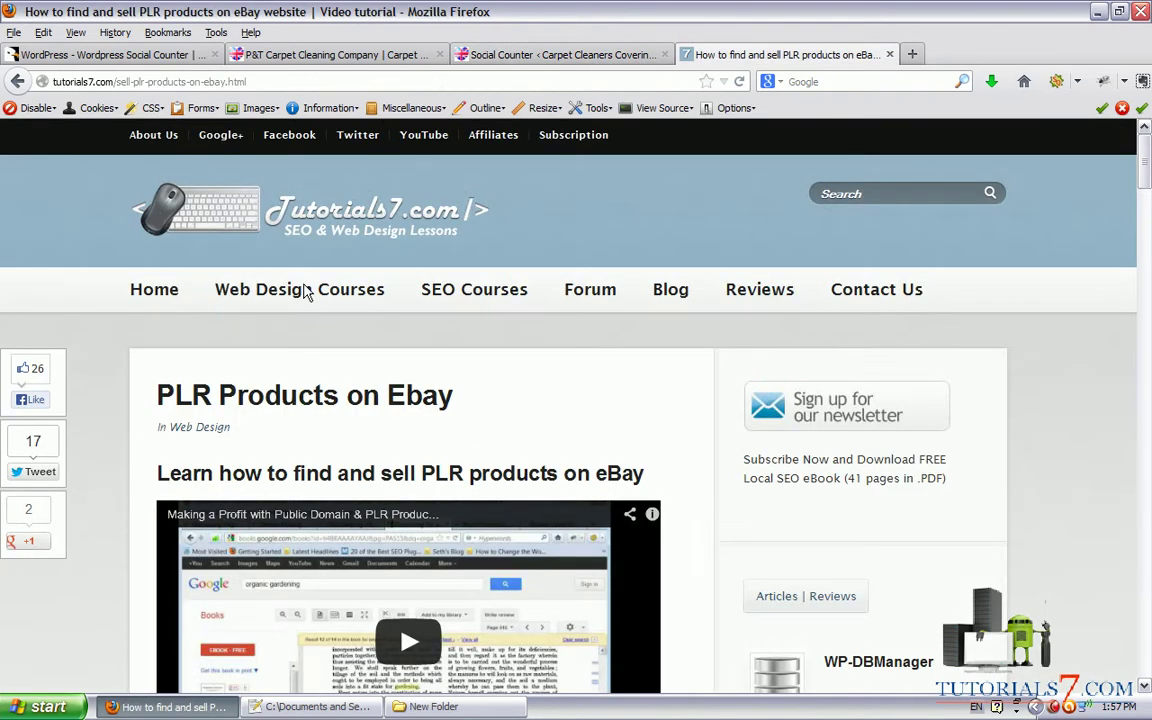
{"action": "mouse_move", "coordinate": [60, 330]}
{"action": "left_mouse_down"}
{"action": "mouse_move", "coordinate": [10, 402]}
{"action": "mouse_move", "coordinate": [12, 506]}
{"action": "mouse_move", "coordinate": [70, 340]}
{"action": "left_mouse_up"}
{"action": "key", "text": "Escape"}
{"action": "scroll", "coordinate": [1028, 140], "scroll_direction": "down", "scroll_amount": 5}
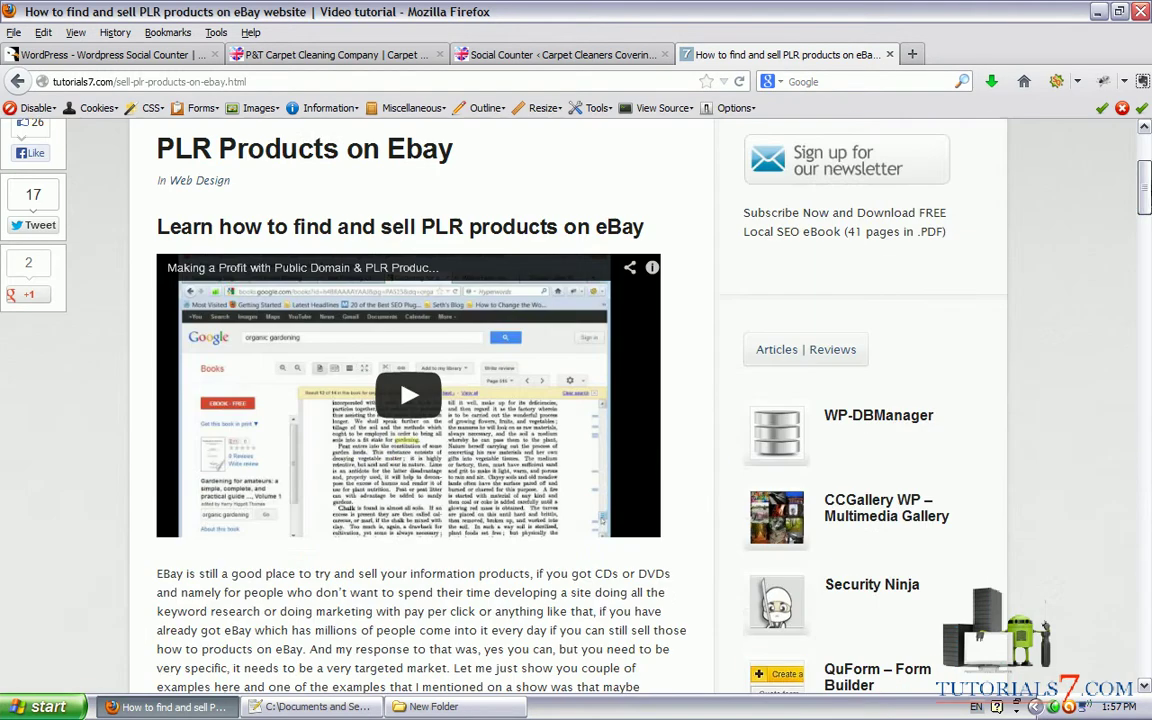
{"action": "left_click_drag", "start_coordinate": [1145, 205], "coordinate": [1145, 165]}
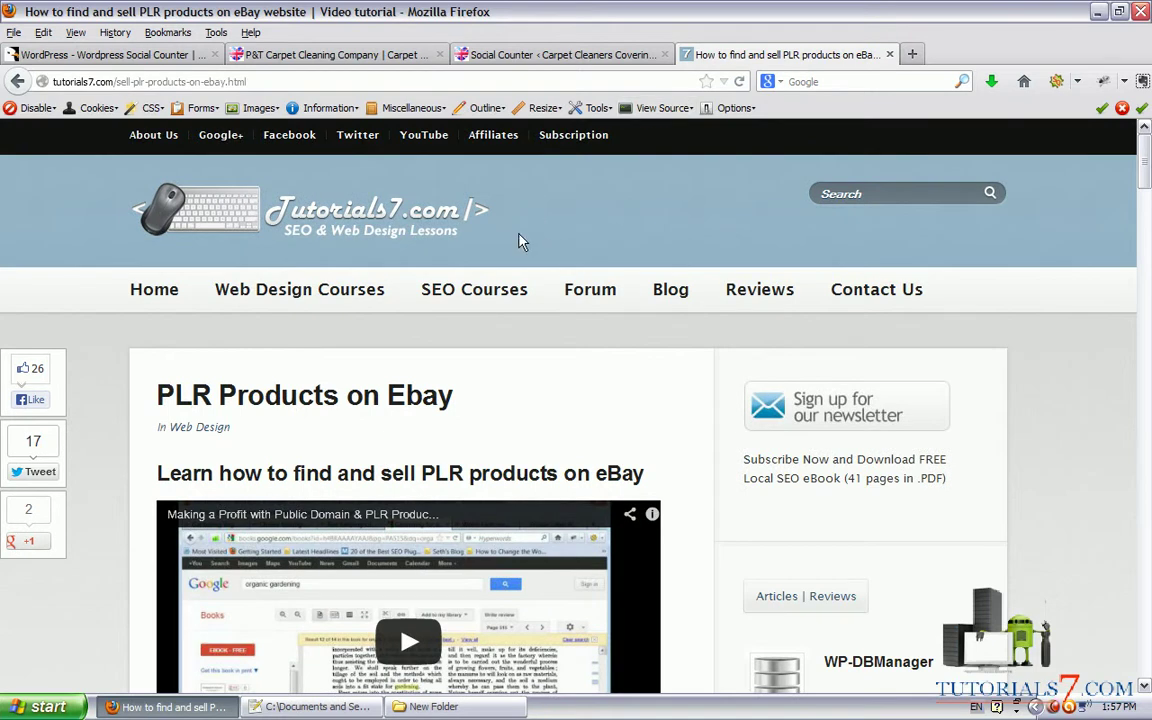